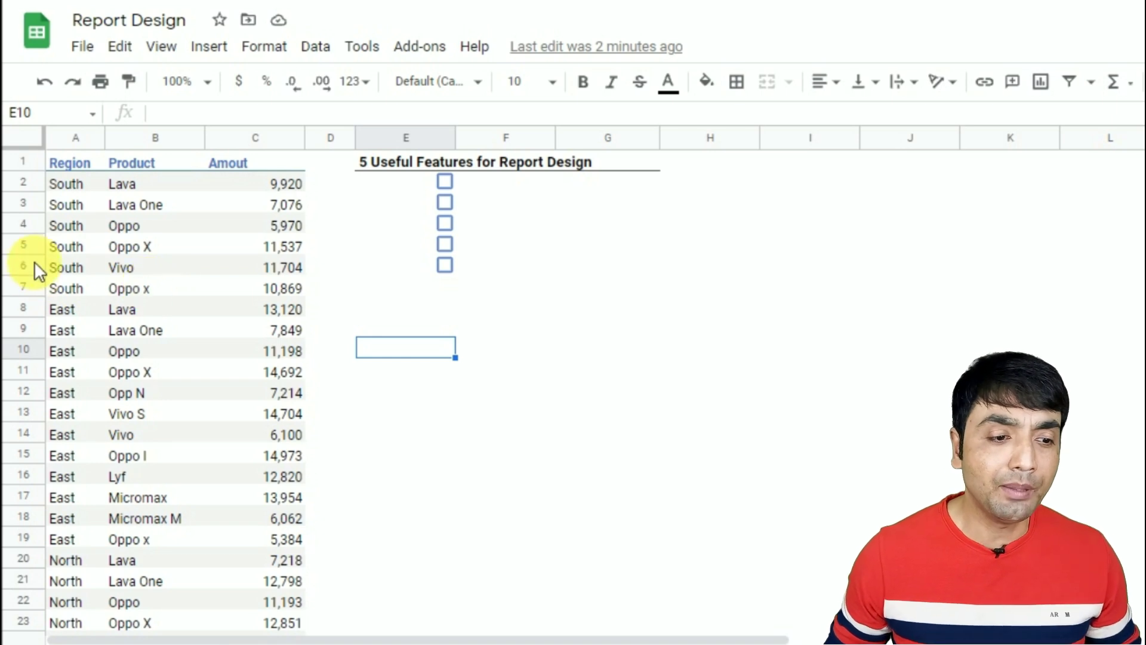
# - Look through the File and Edit menus, then turn on Show formulas from the View menu
pyautogui.click(83, 54)
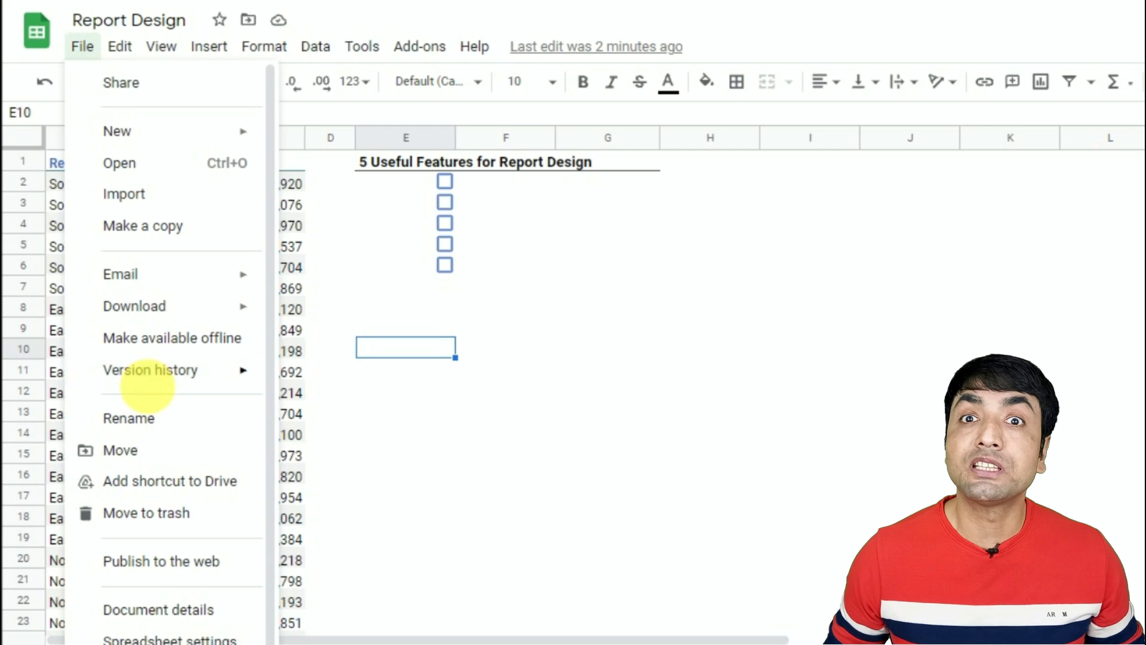
pyautogui.click(127, 57)
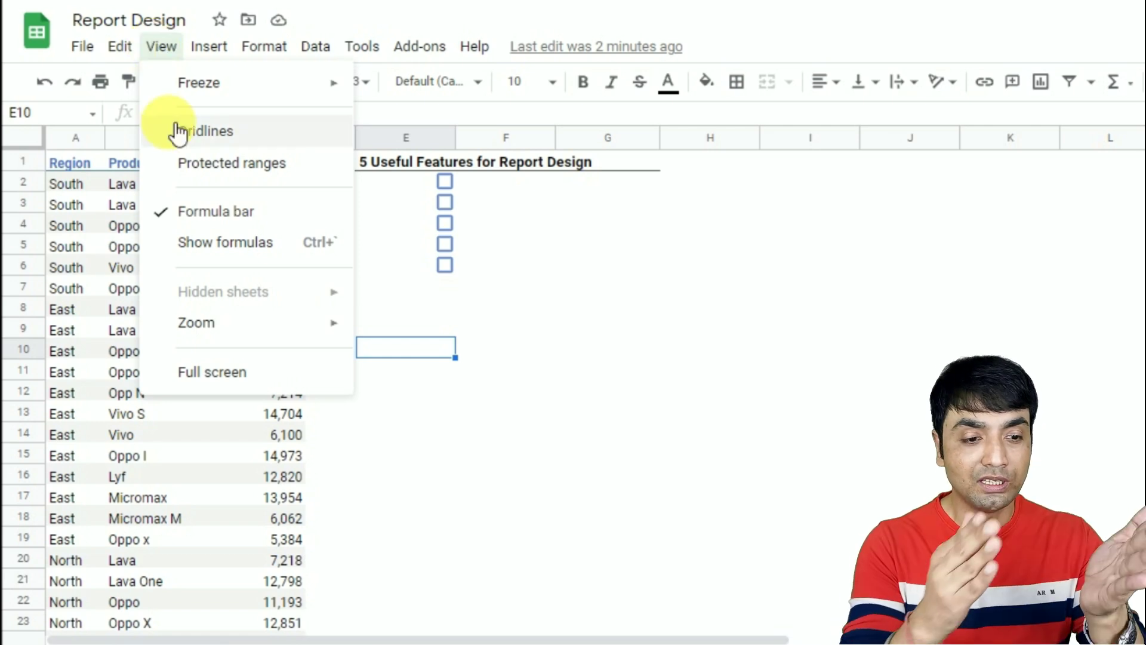
pyautogui.click(233, 244)
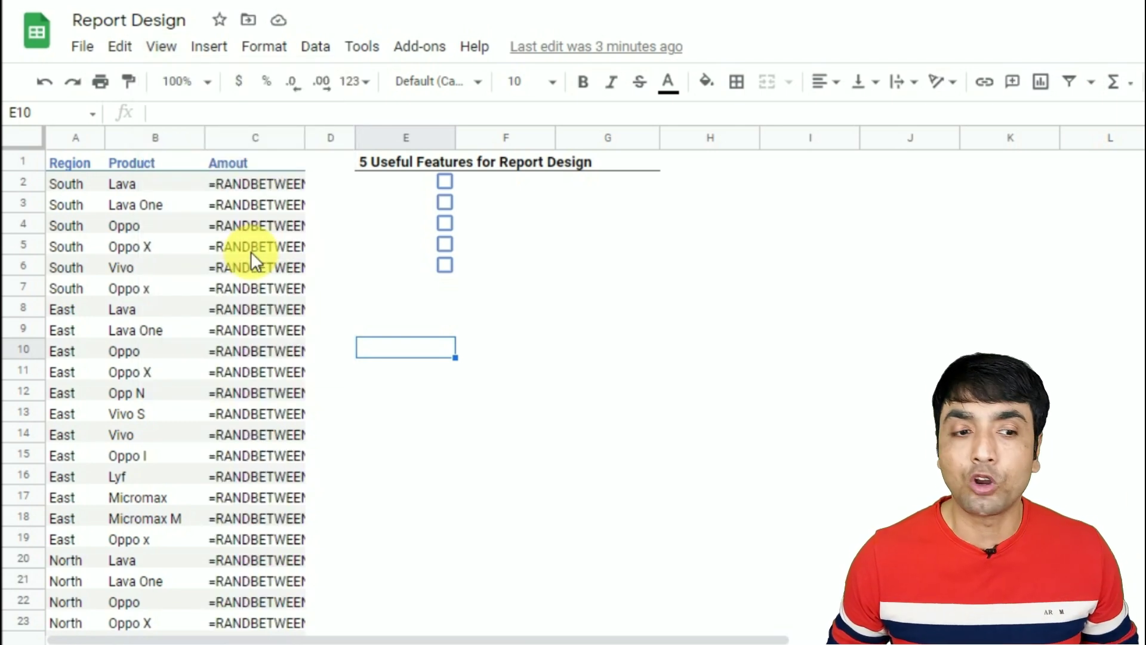
# - Turn Show formulas off to display values again, and tick the first feature checkbox
pyautogui.click(165, 51)
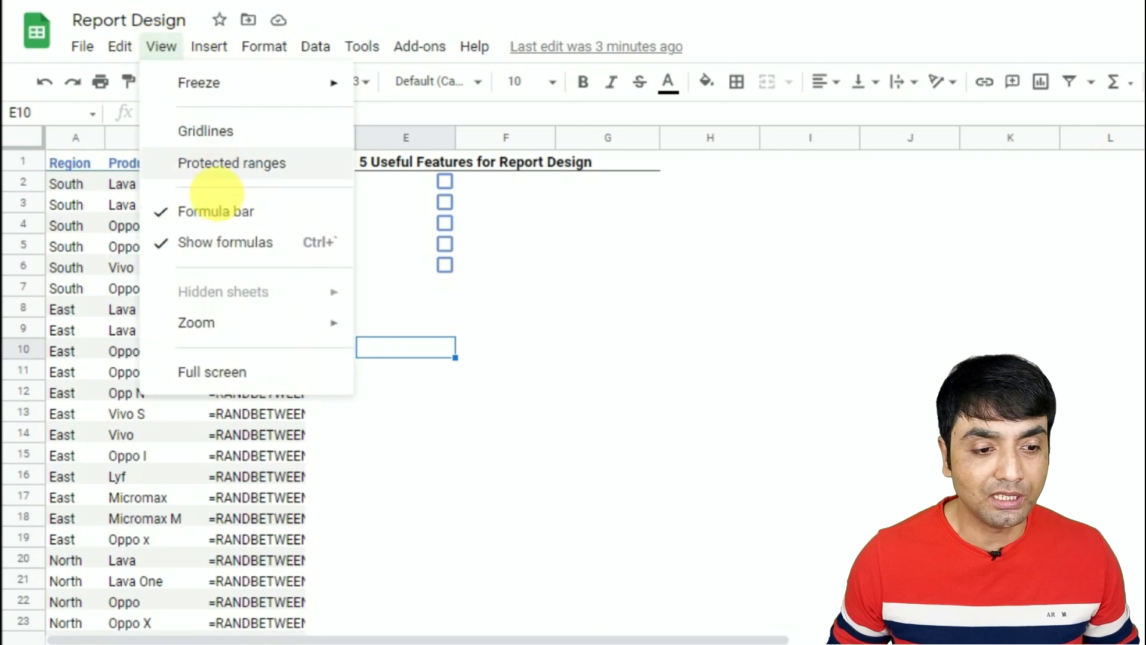
pyautogui.click(226, 241)
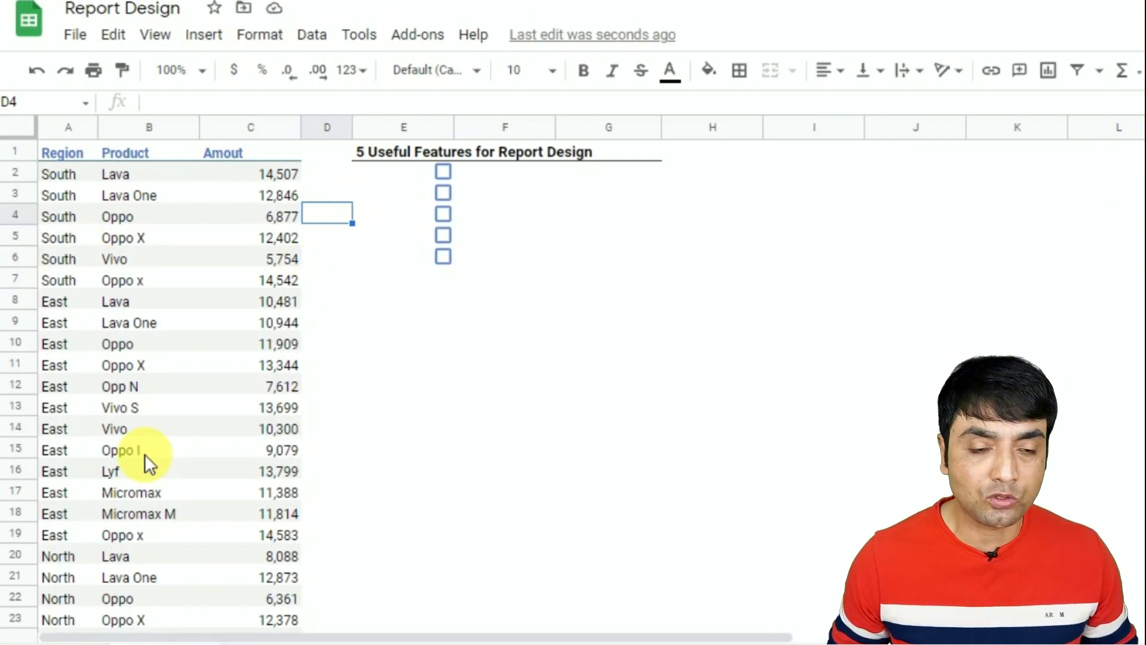
pyautogui.click(448, 173)
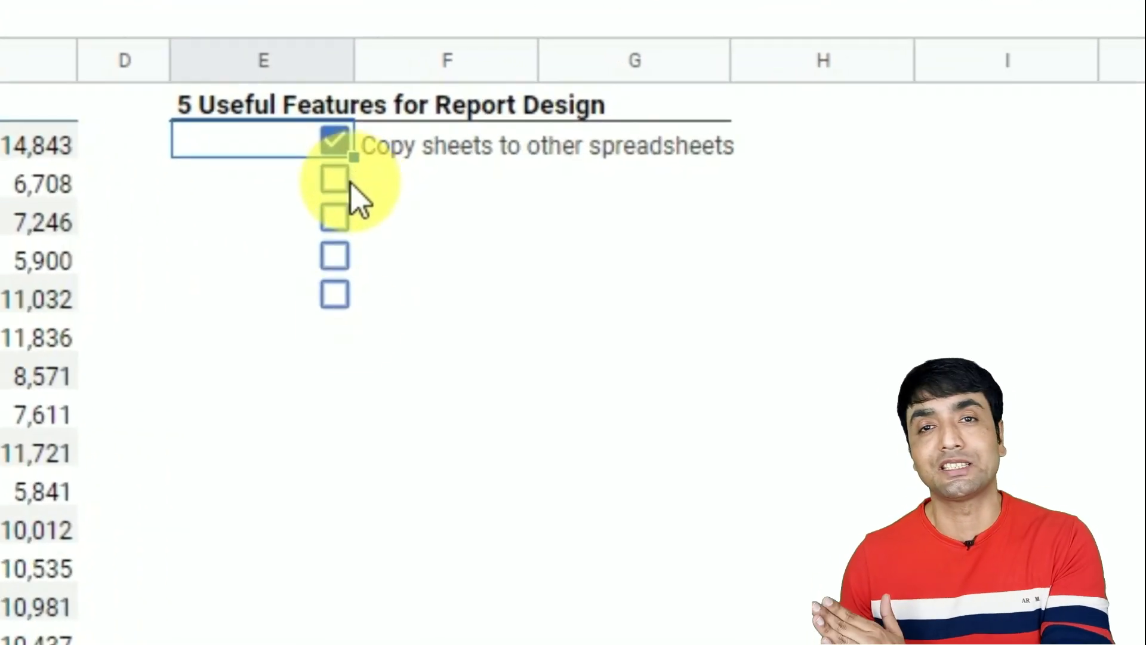
# - Copy the A1:C31 sales table and paste it into a new Sheet2
pyautogui.click(148, 269)
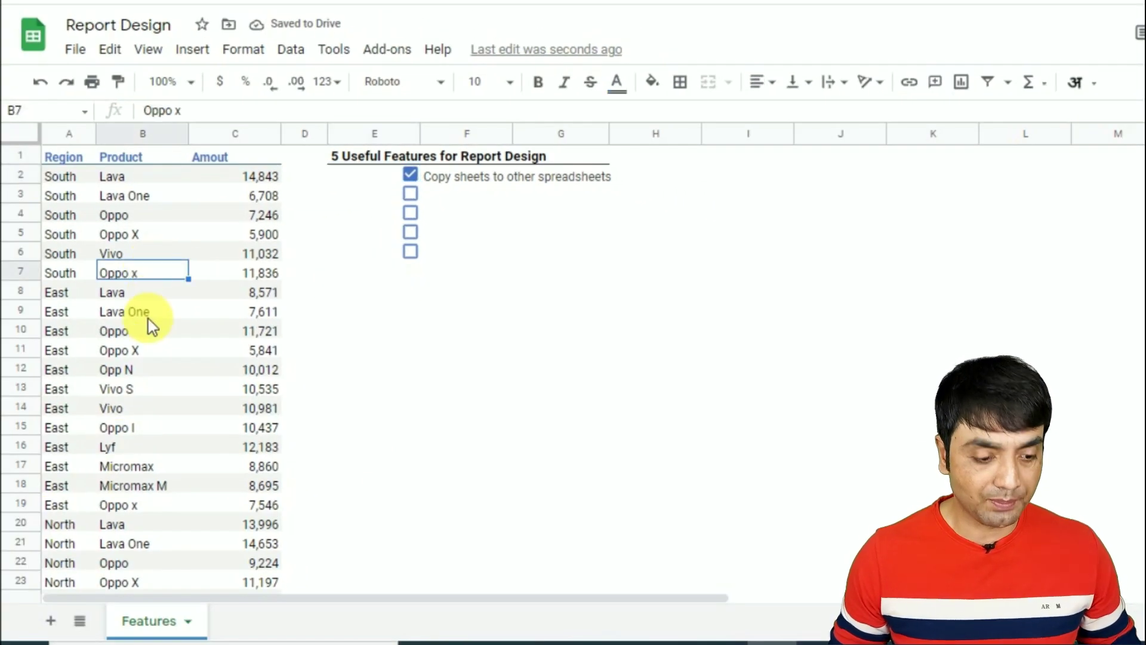
pyautogui.hotkey('ctrl', 'a')
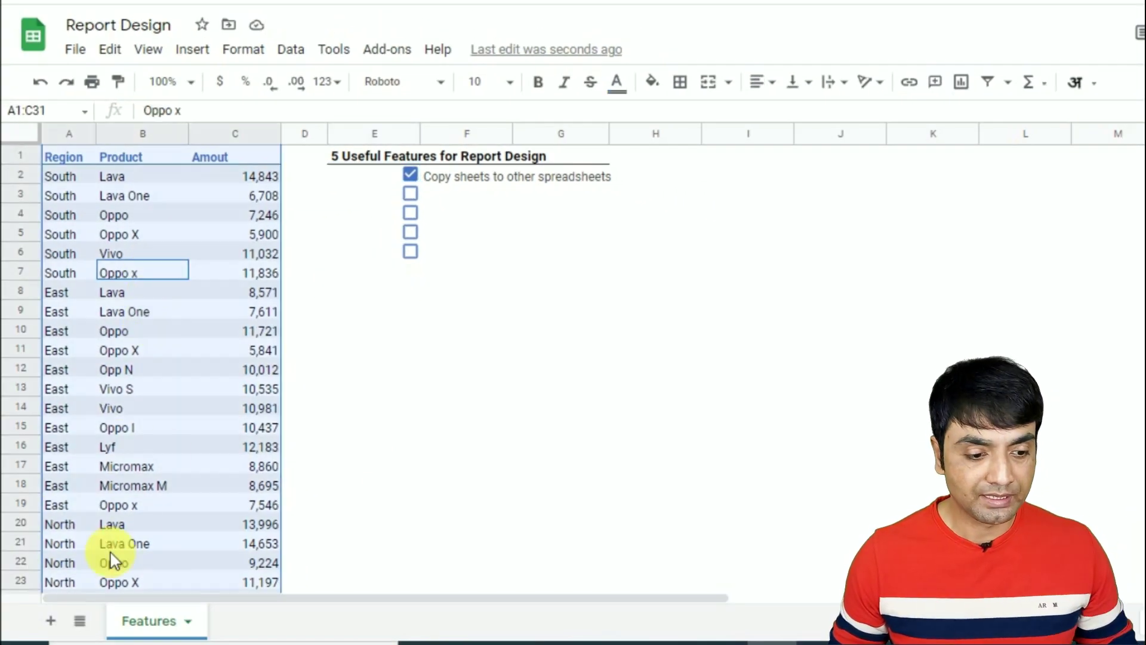
pyautogui.click(67, 621)
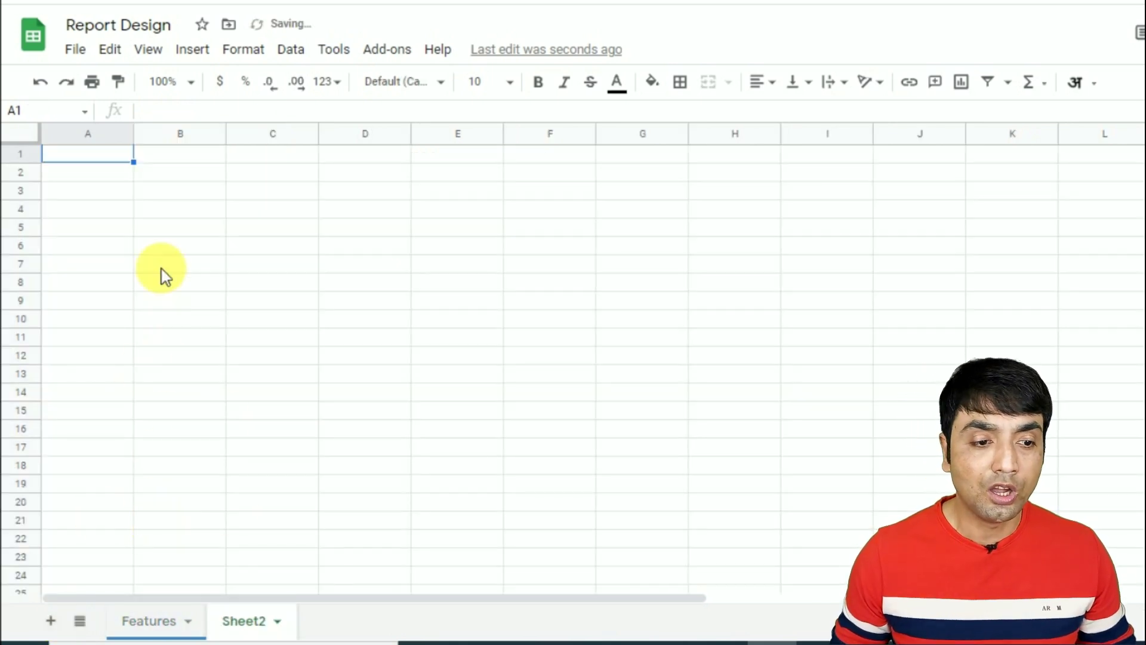
pyautogui.hotkey('ctrl', 'v')
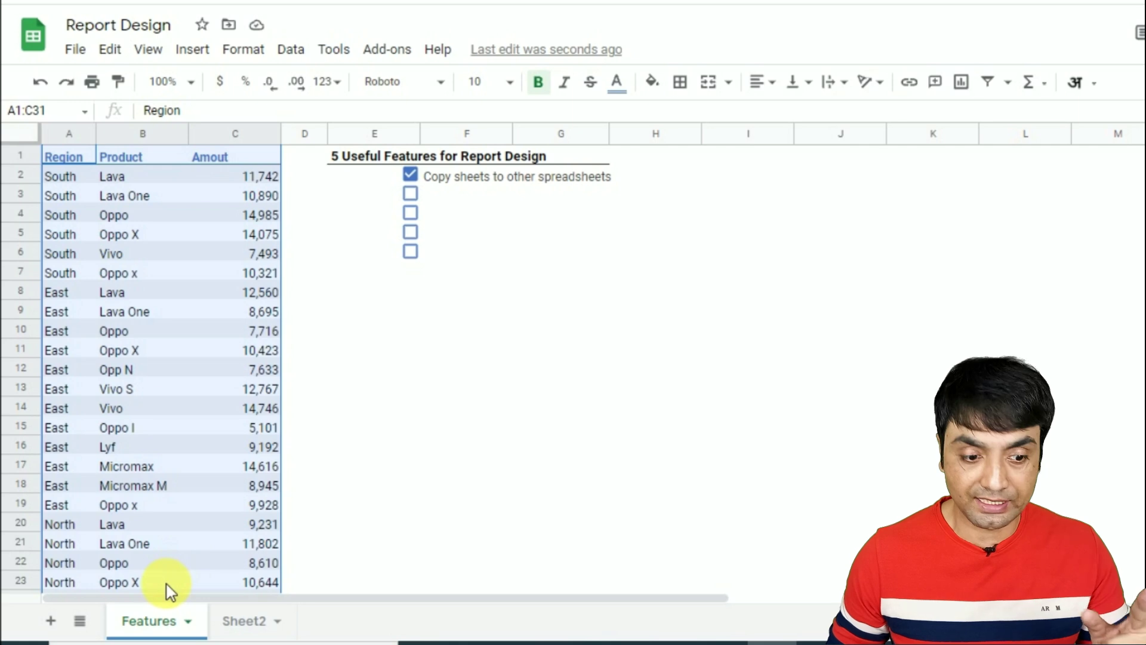
pyautogui.rightClick(158, 624)
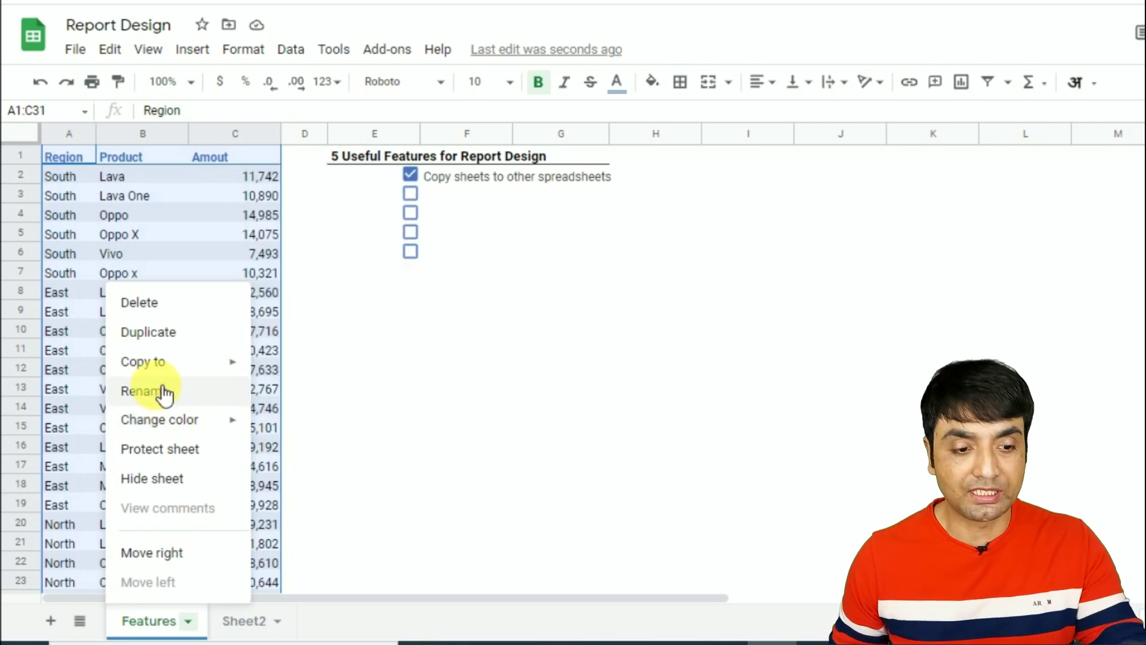
pyautogui.moveTo(144, 362)
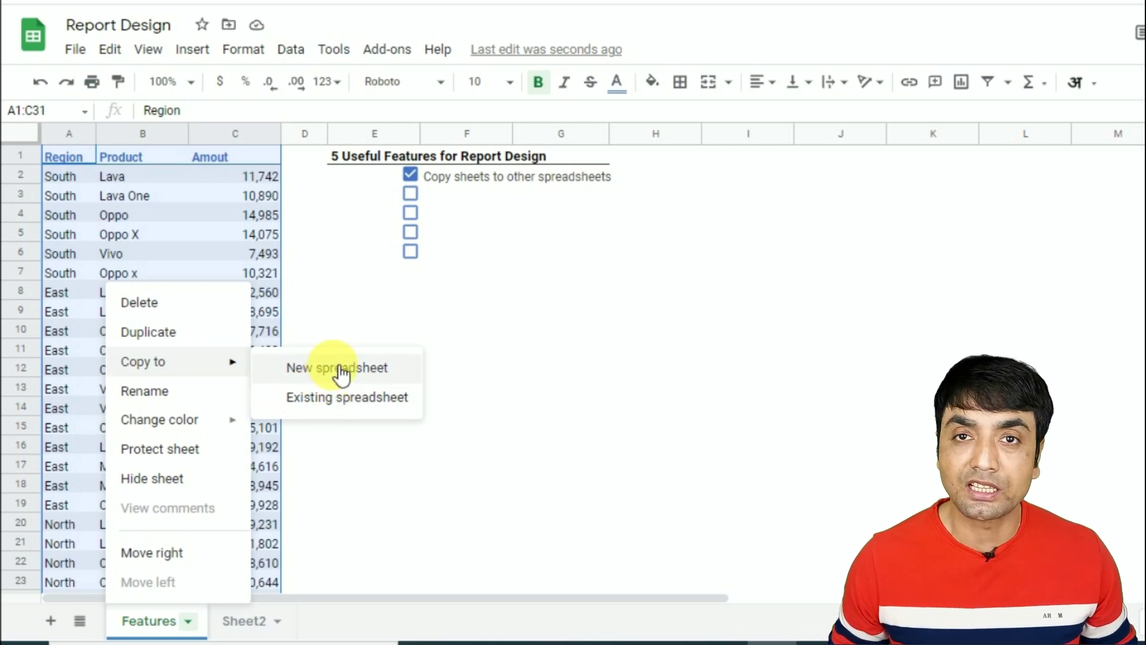
# - Copy the Features sheet to a new spreadsheet and open that copy
pyautogui.click(341, 369)
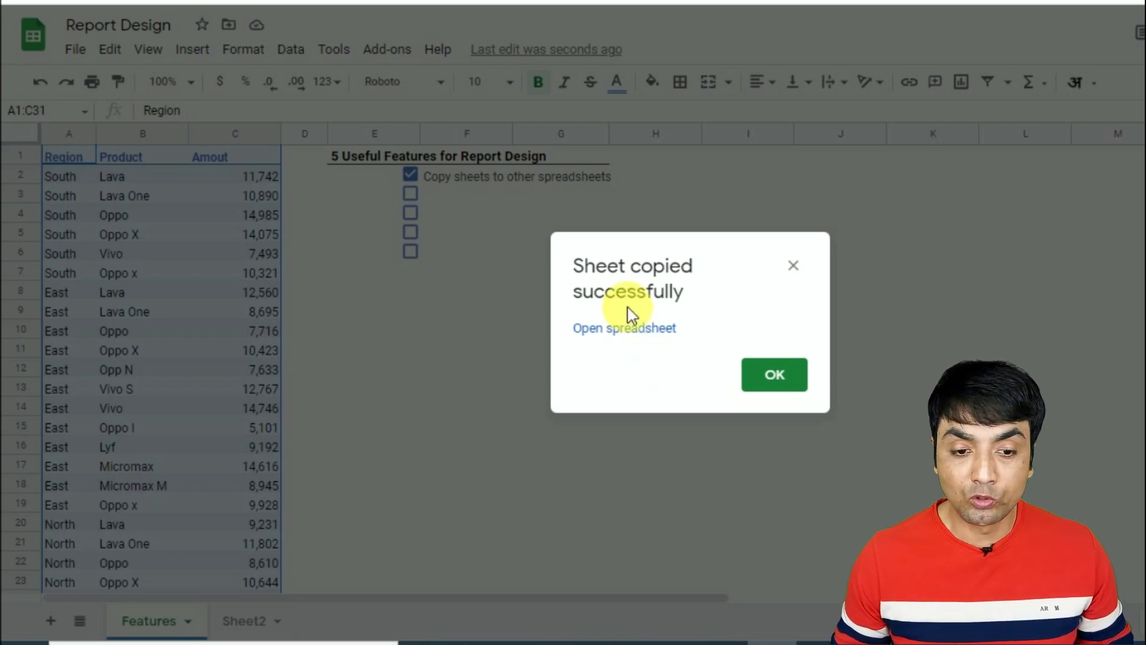
pyautogui.click(629, 338)
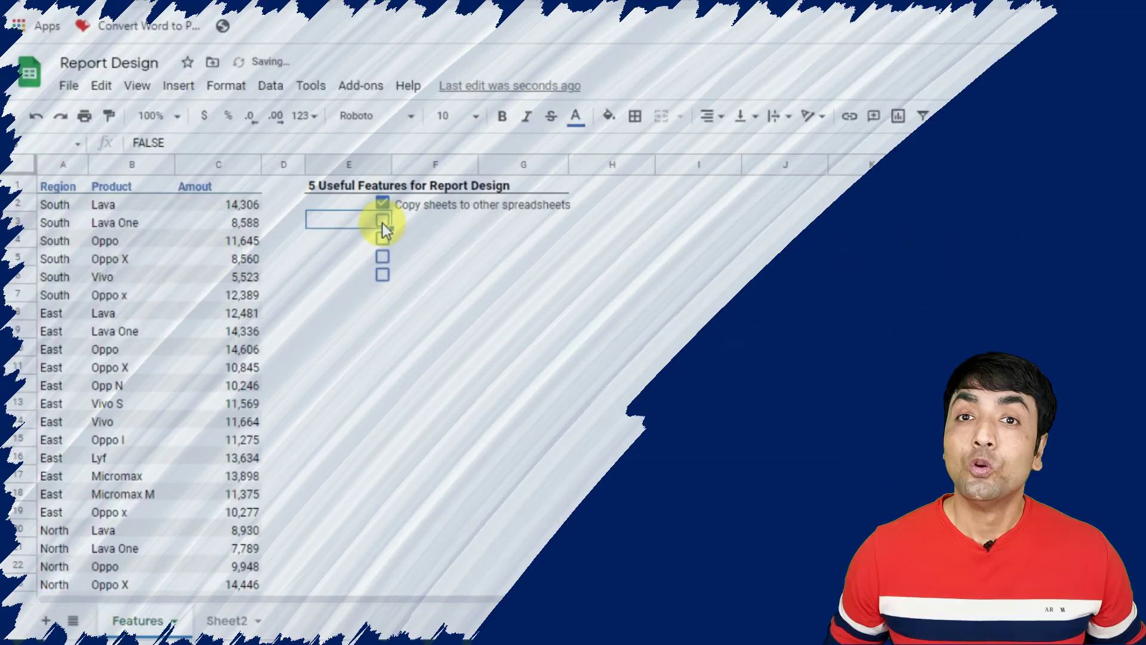
# - Tick the E3 checkbox labelled 'Insert Hyperlinks for easier navigation'
pyautogui.click(382, 222)
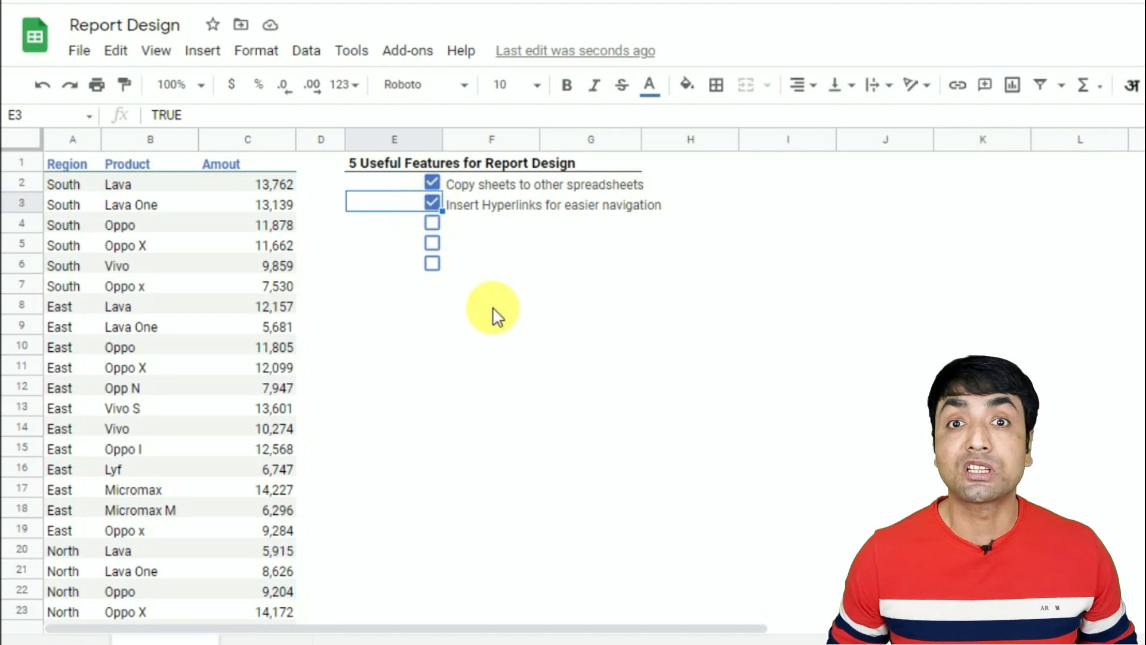
# - Insert a hyperlink to Sheet2 in cell F11 of the Features sheet
pyautogui.click(491, 425)
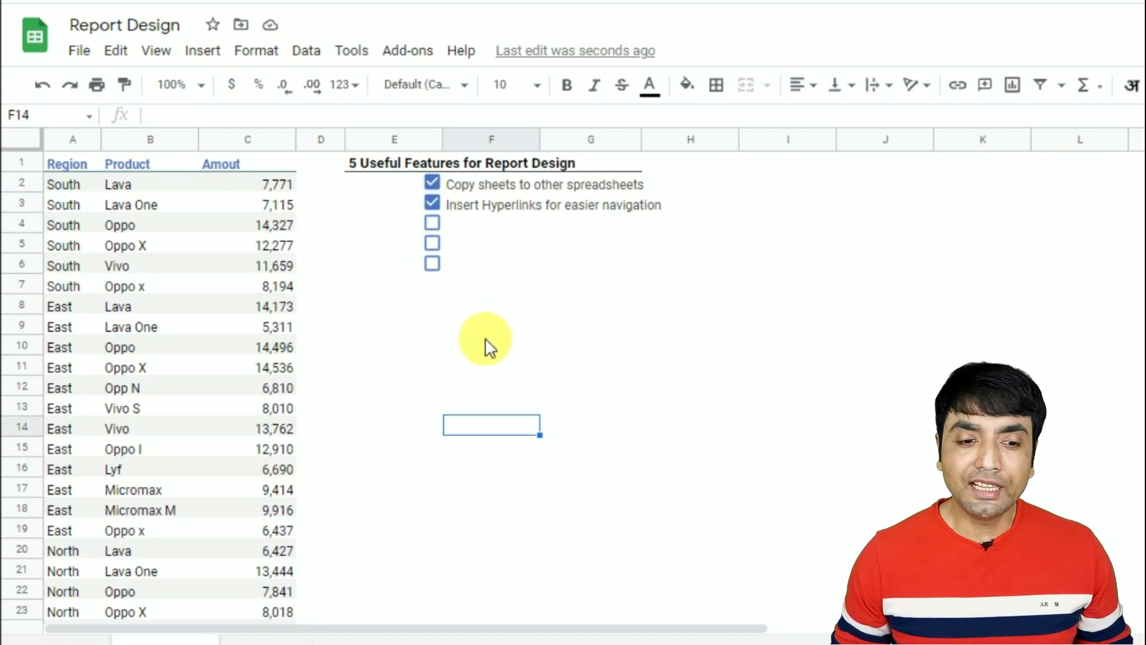
pyautogui.click(485, 364)
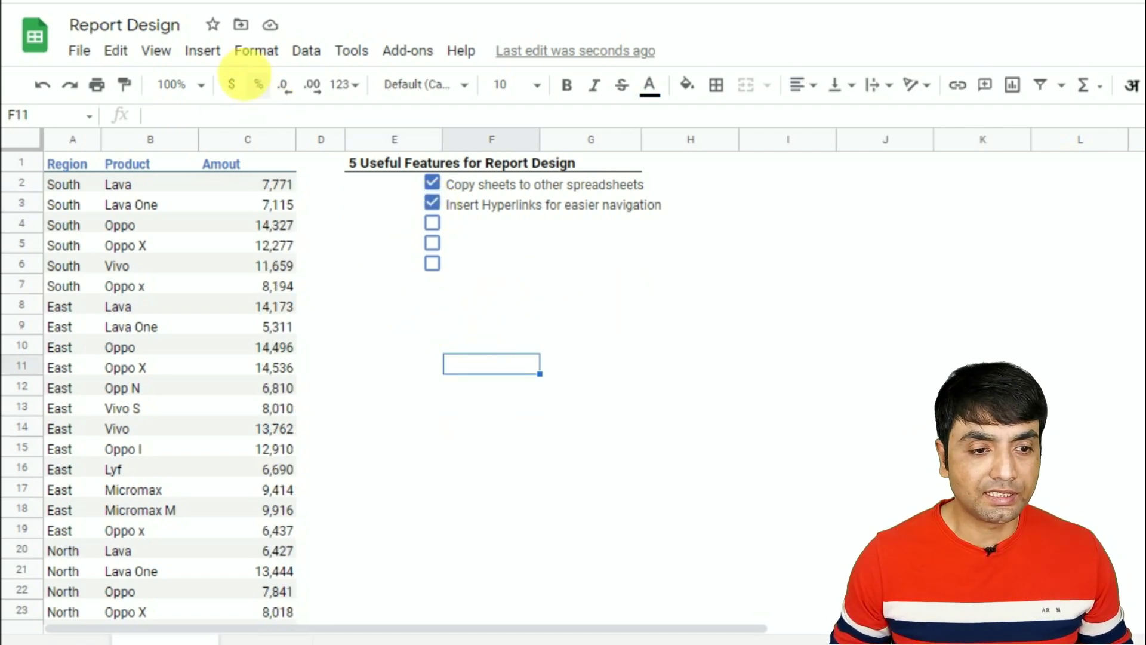
pyautogui.click(192, 53)
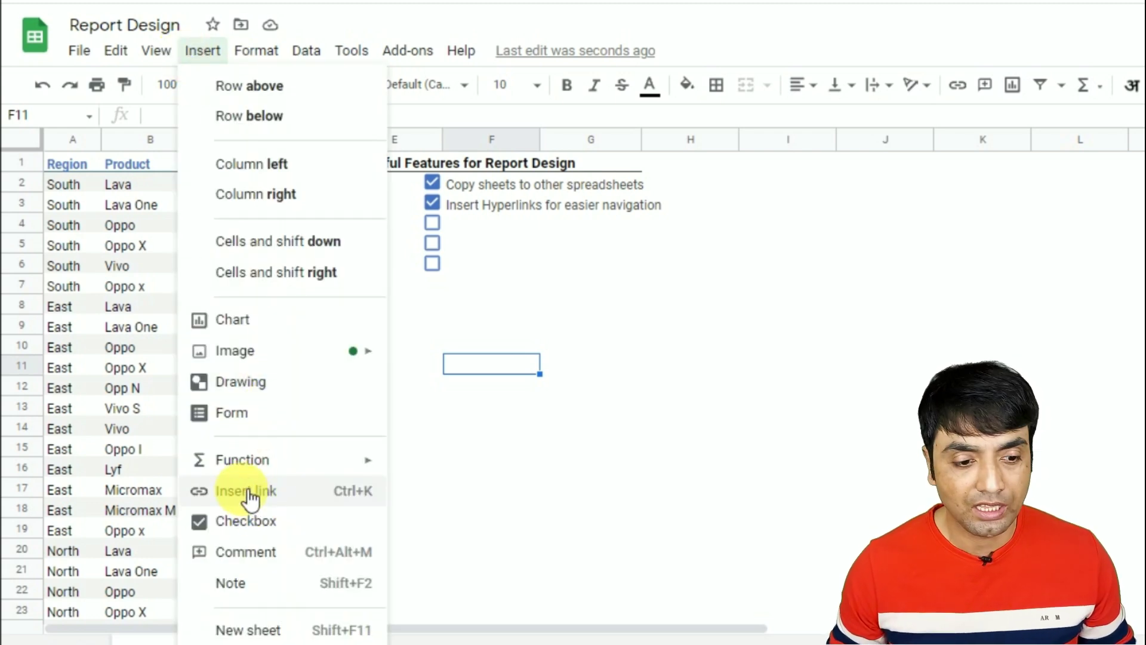
pyautogui.click(505, 368)
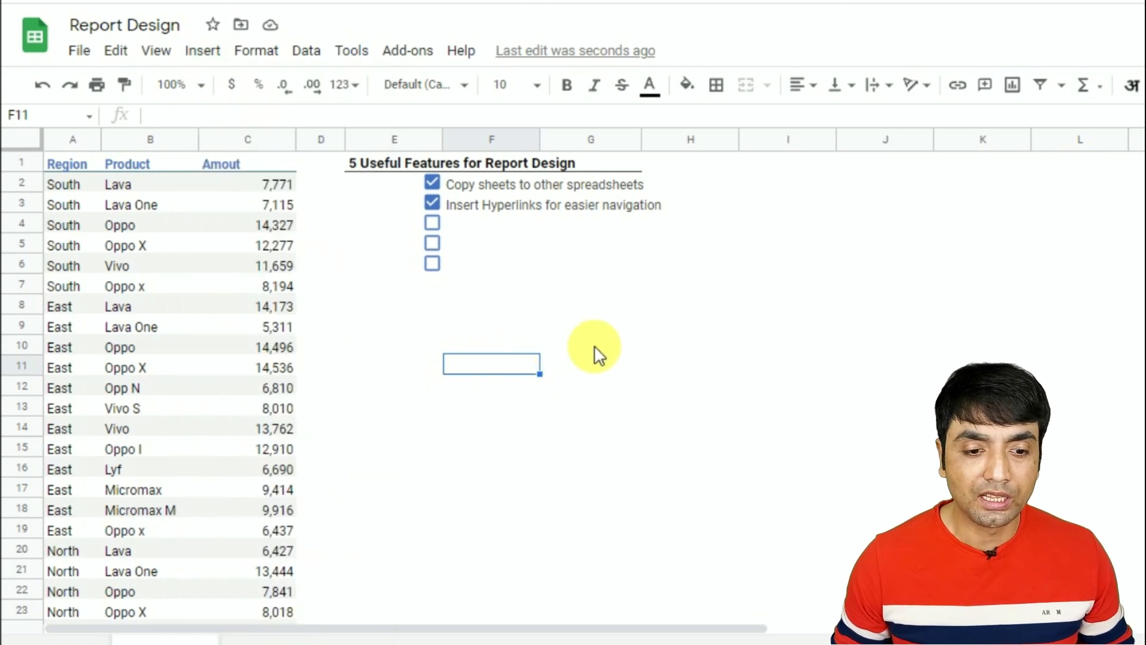
pyautogui.hotkey('ctrl', 'k')
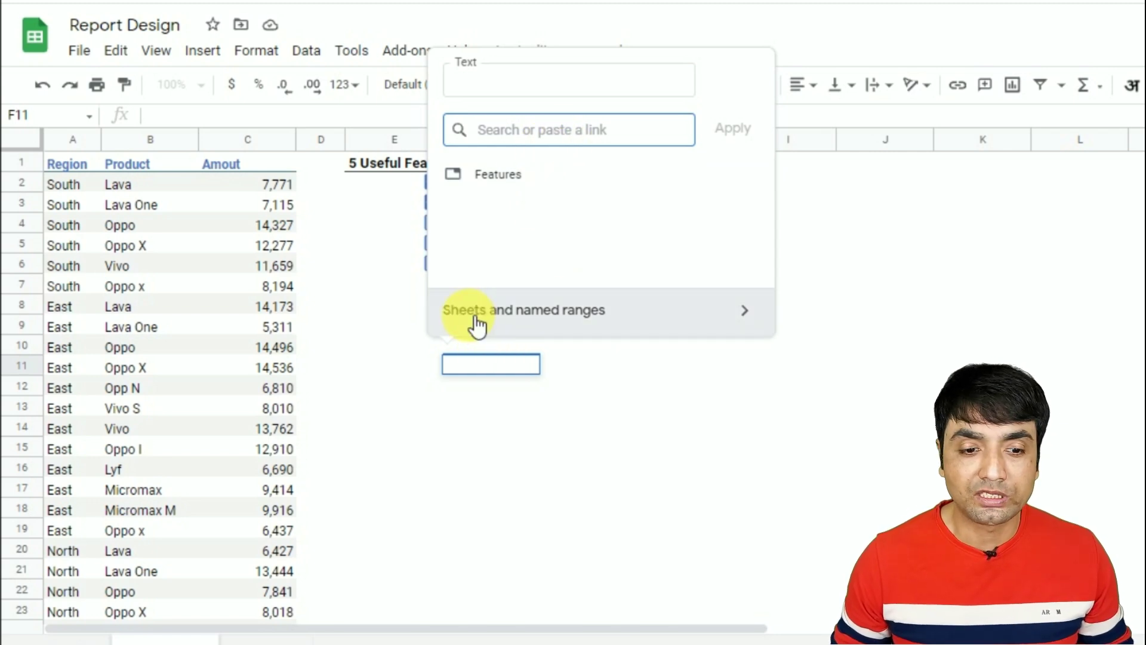
pyautogui.click(740, 310)
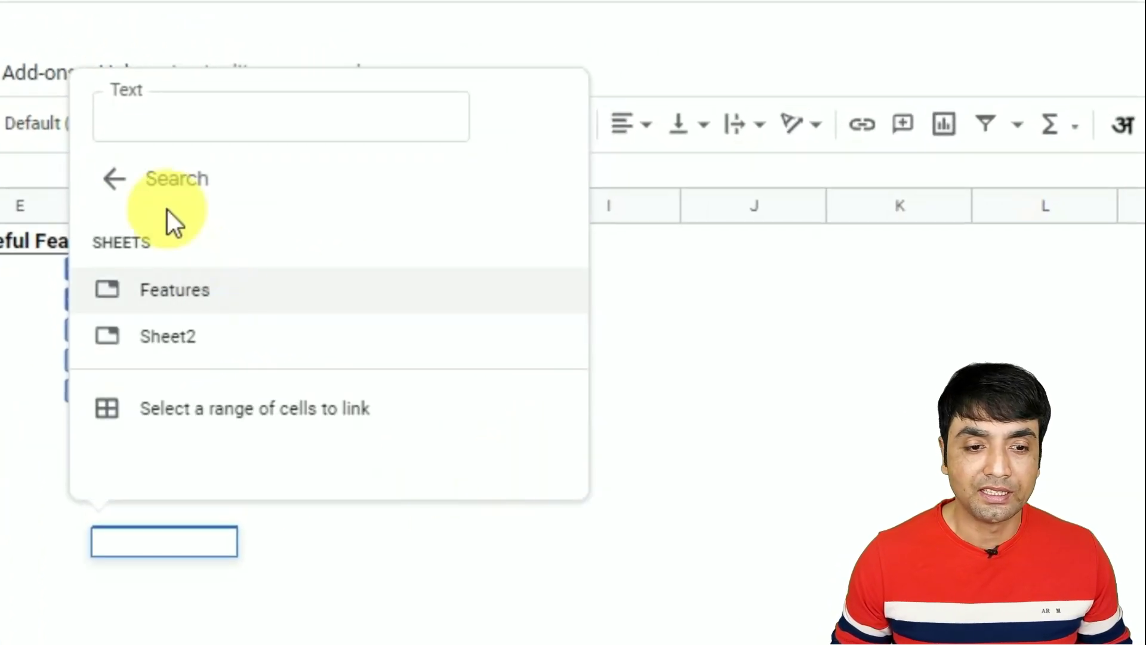
pyautogui.click(179, 341)
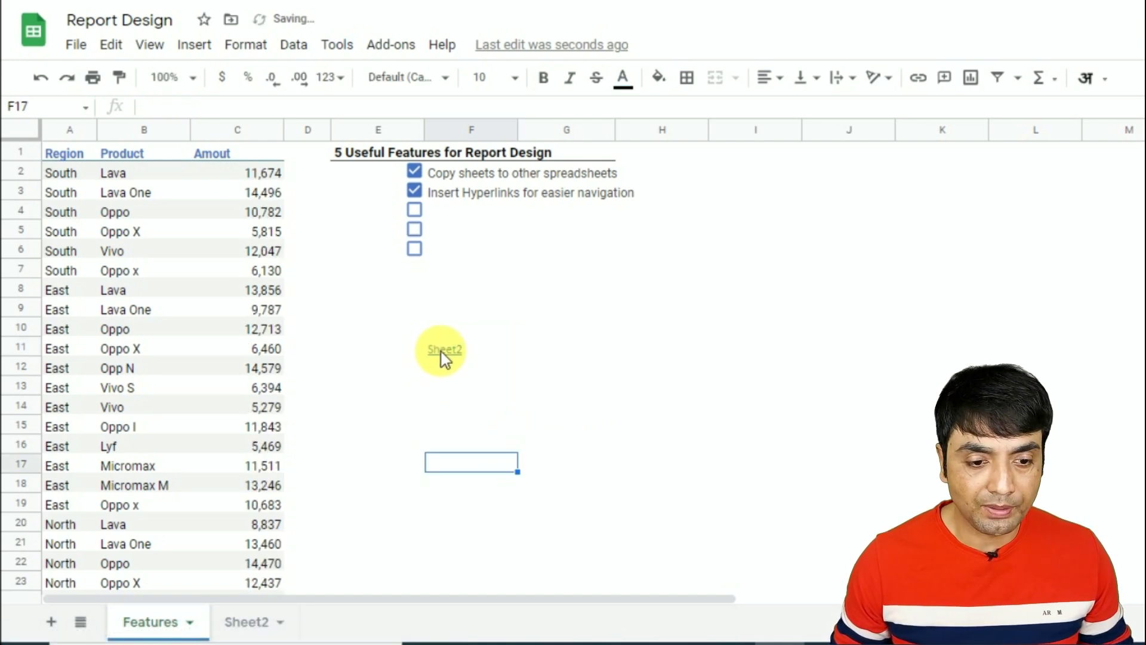
# - Follow the F11 link to jump to Sheet2
pyautogui.click(443, 352)
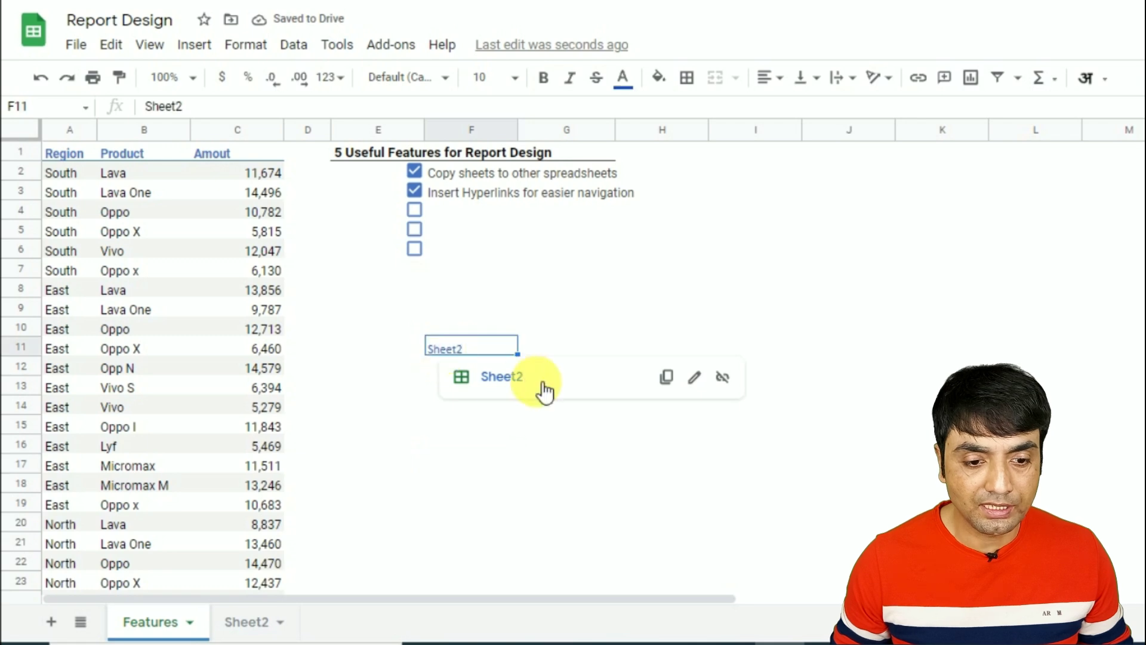
pyautogui.click(502, 376)
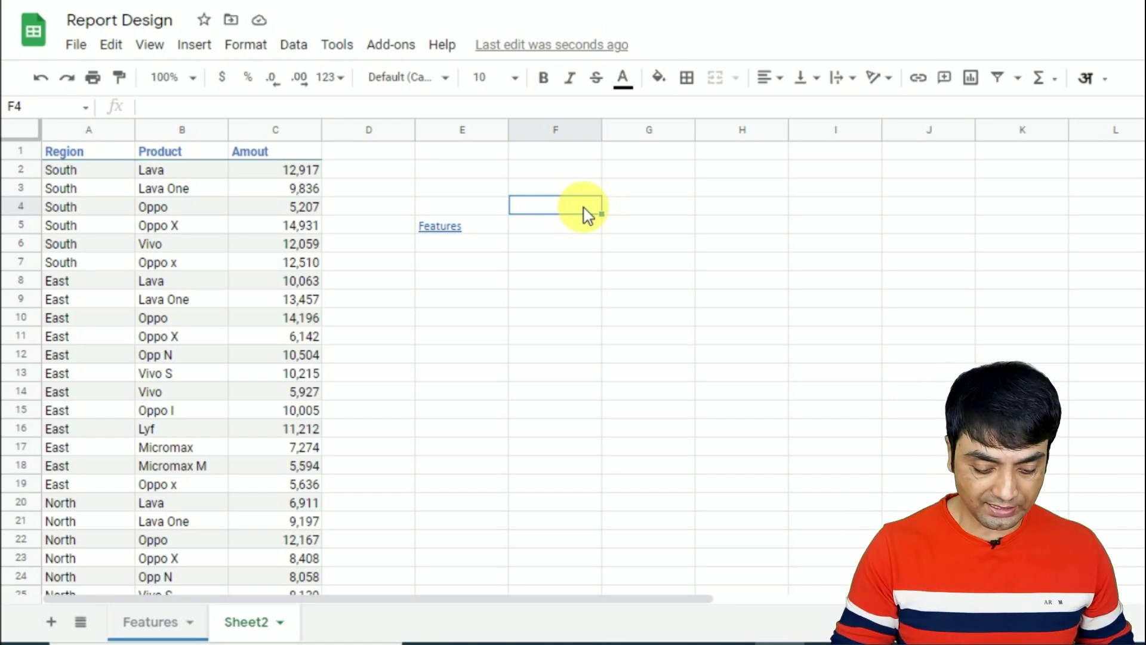
pyautogui.hotkey('ctrl', 'k')
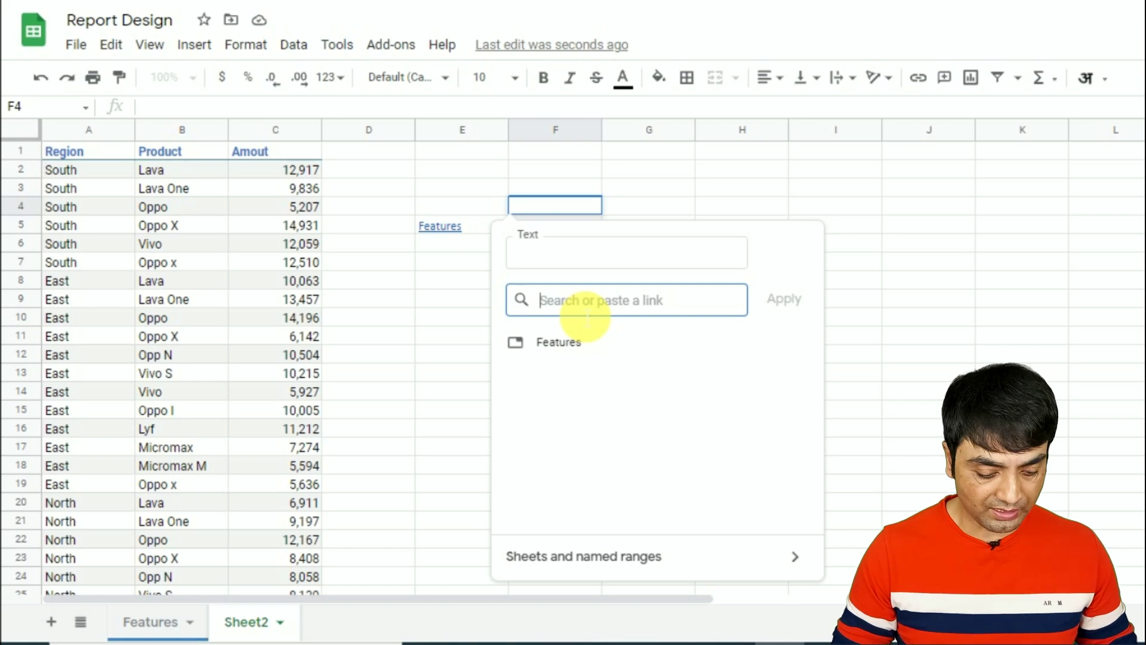
pyautogui.write('http://www.in')
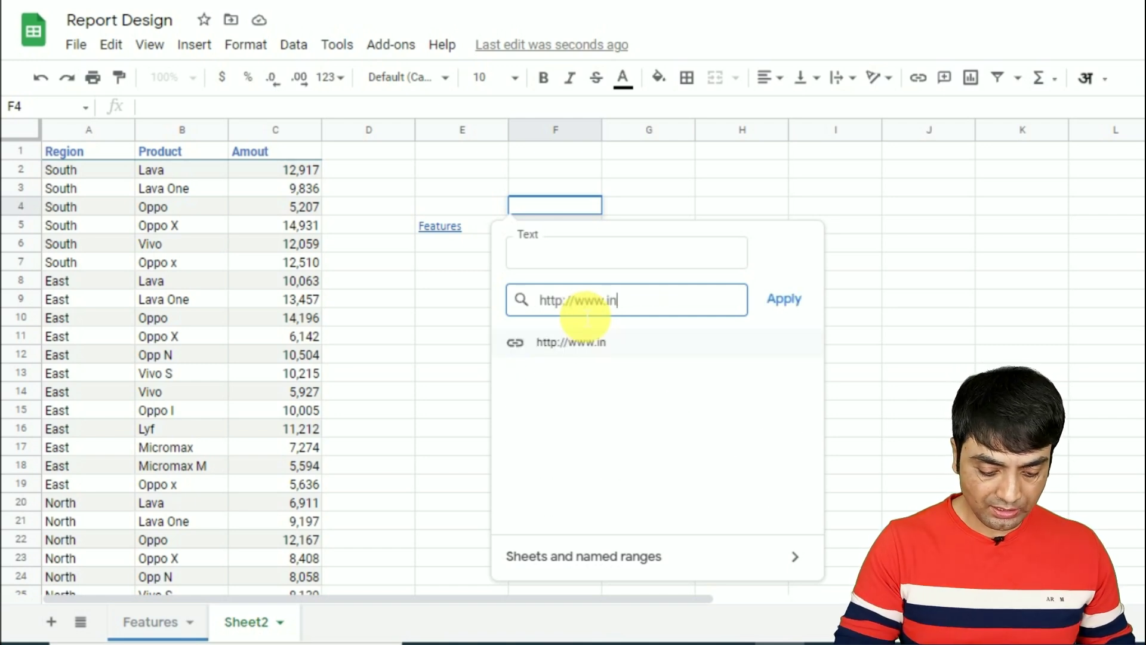
pyautogui.write('m')
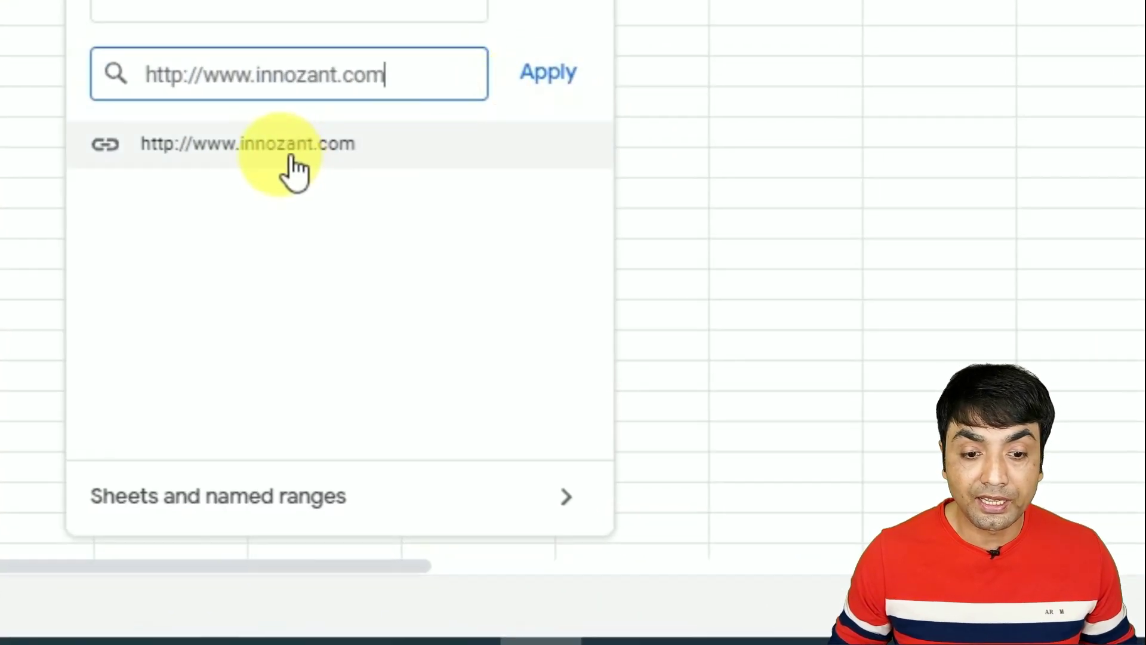
pyautogui.click(548, 73)
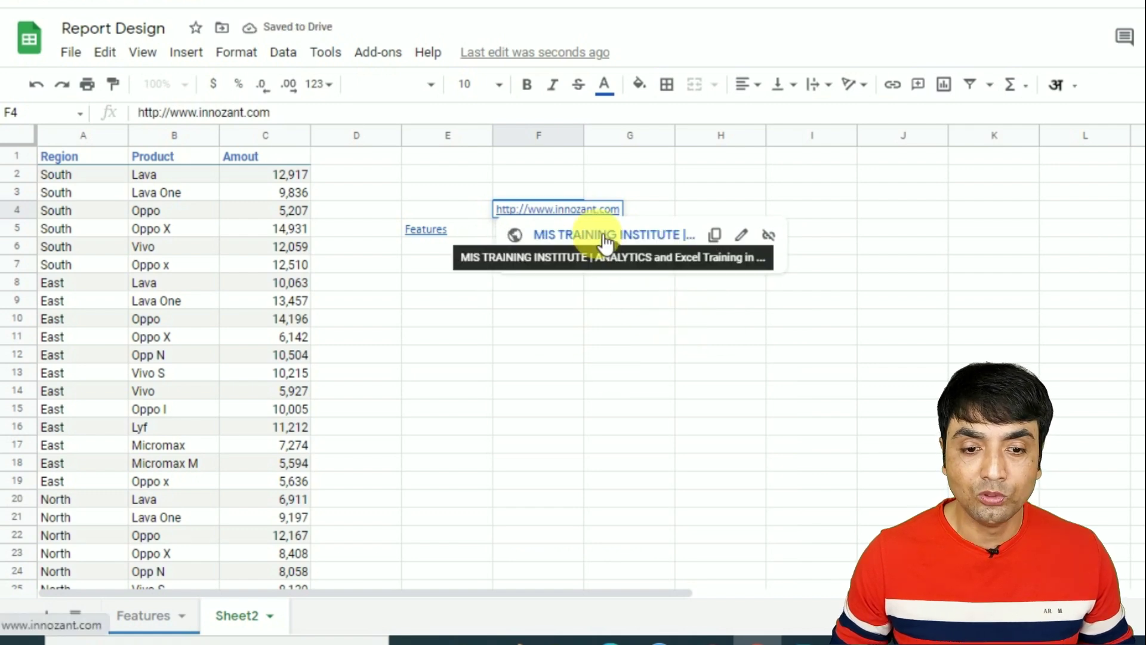
pyautogui.click(605, 239)
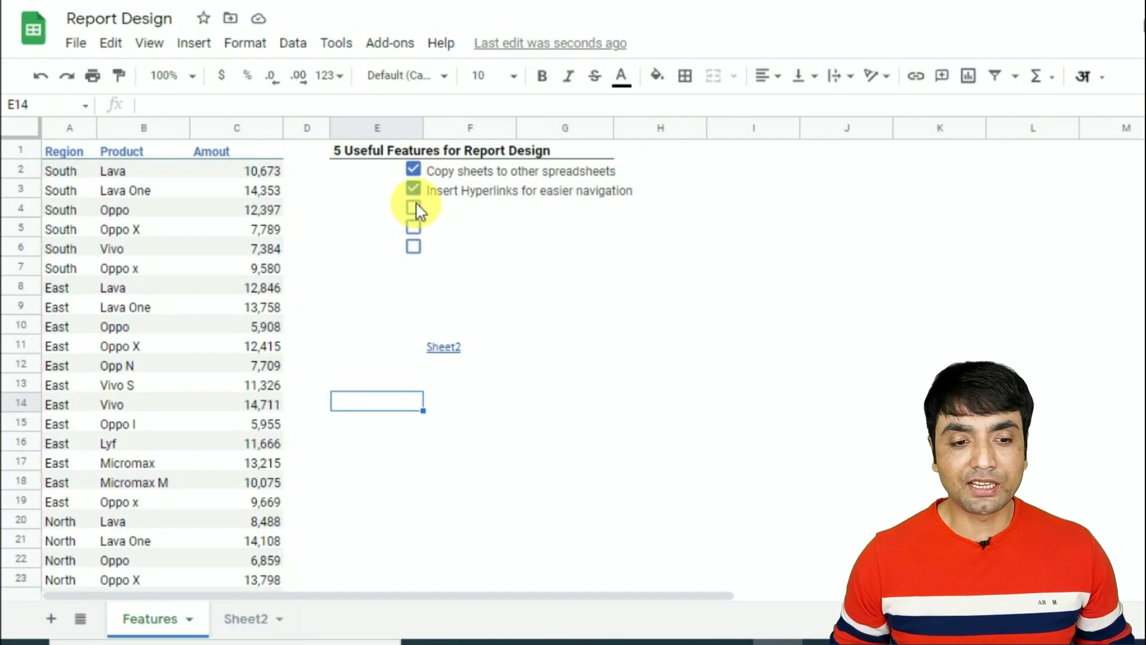
# - Tick the third checkbox and group columns B–C (Product and Amount)
pyautogui.click(415, 209)
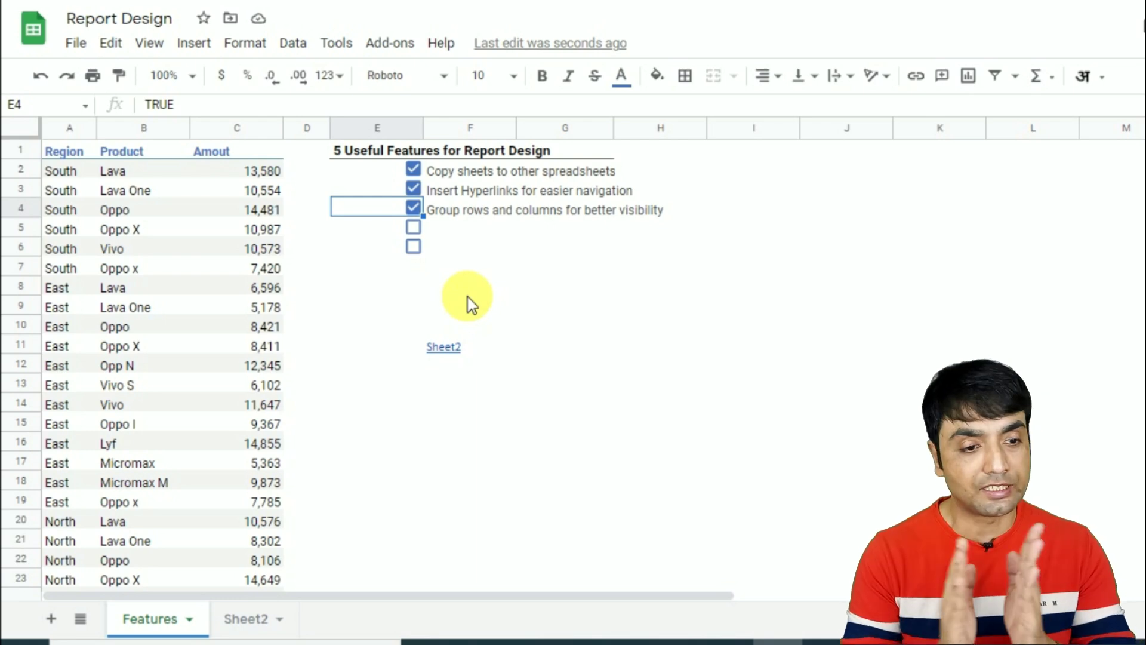
pyautogui.click(142, 128)
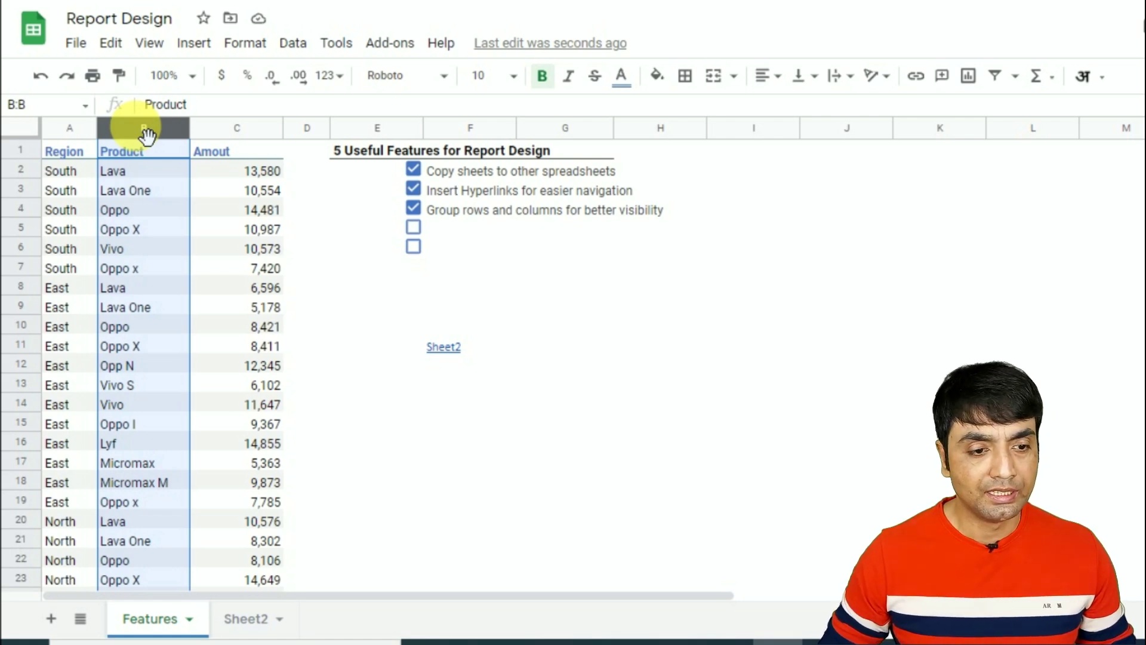
pyautogui.hotkey('shift', 'Right')
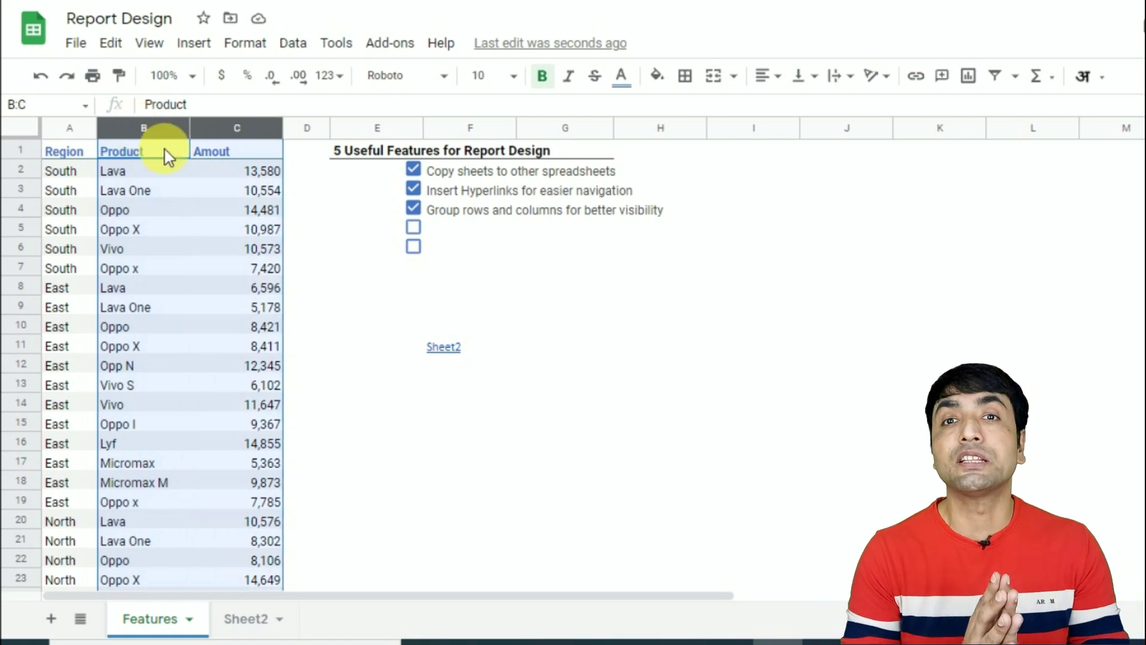
pyautogui.moveTo(144, 128)
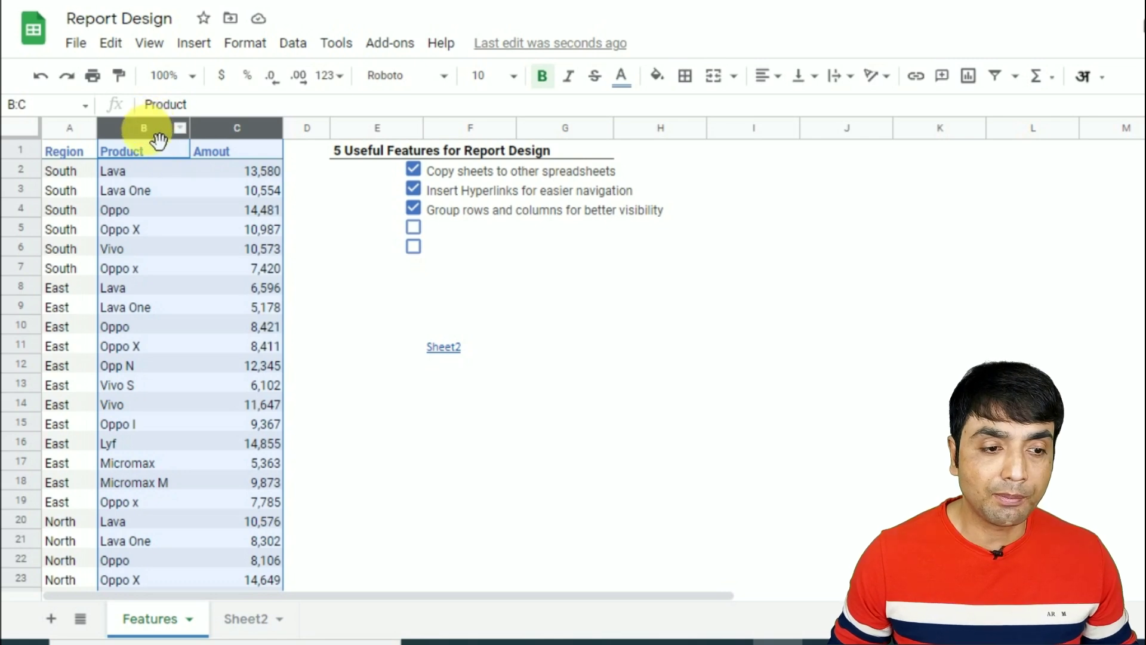
pyautogui.rightClick(154, 141)
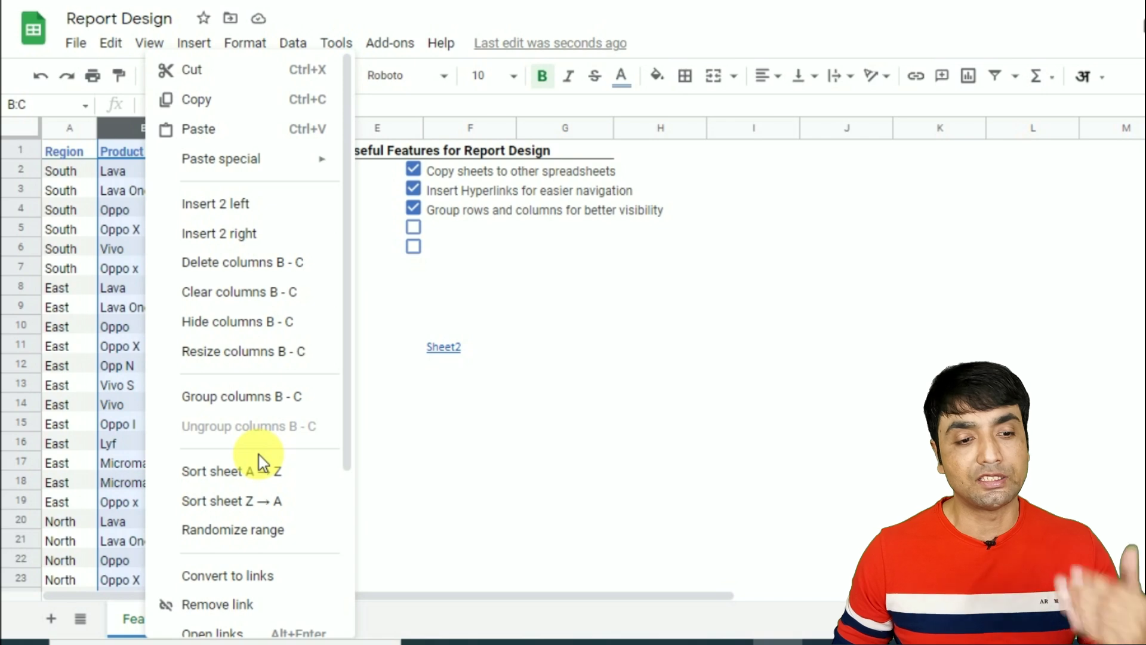
pyautogui.click(230, 400)
# - Collapse and expand the B–C column group several times, leaving it expanded
pyautogui.click(69, 130)
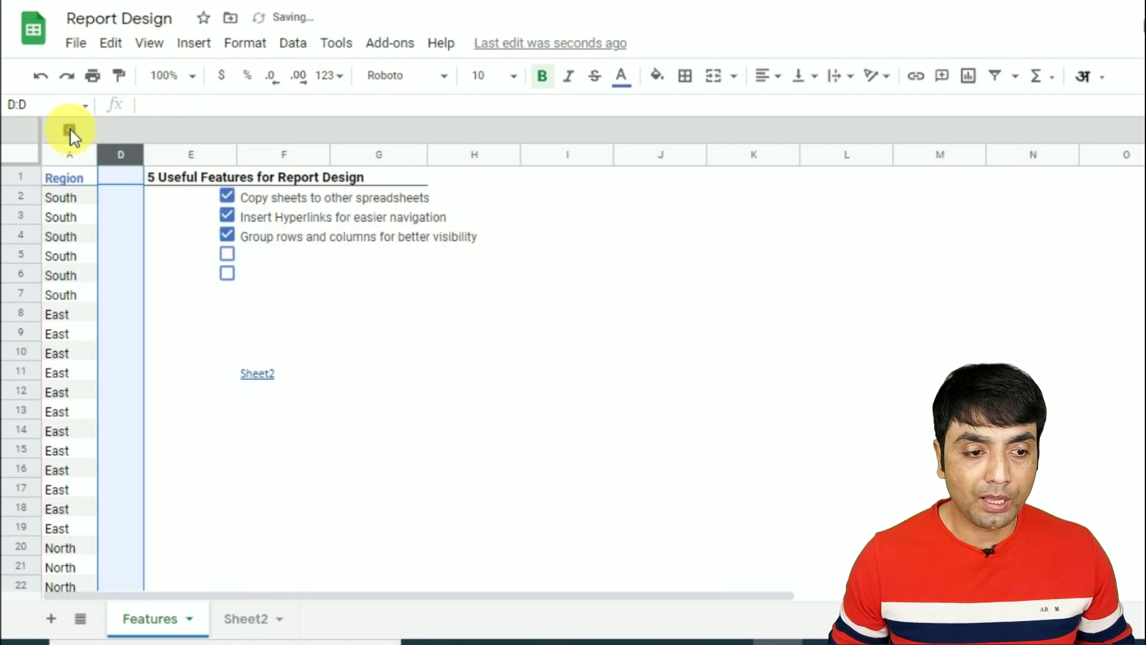
pyautogui.click(67, 131)
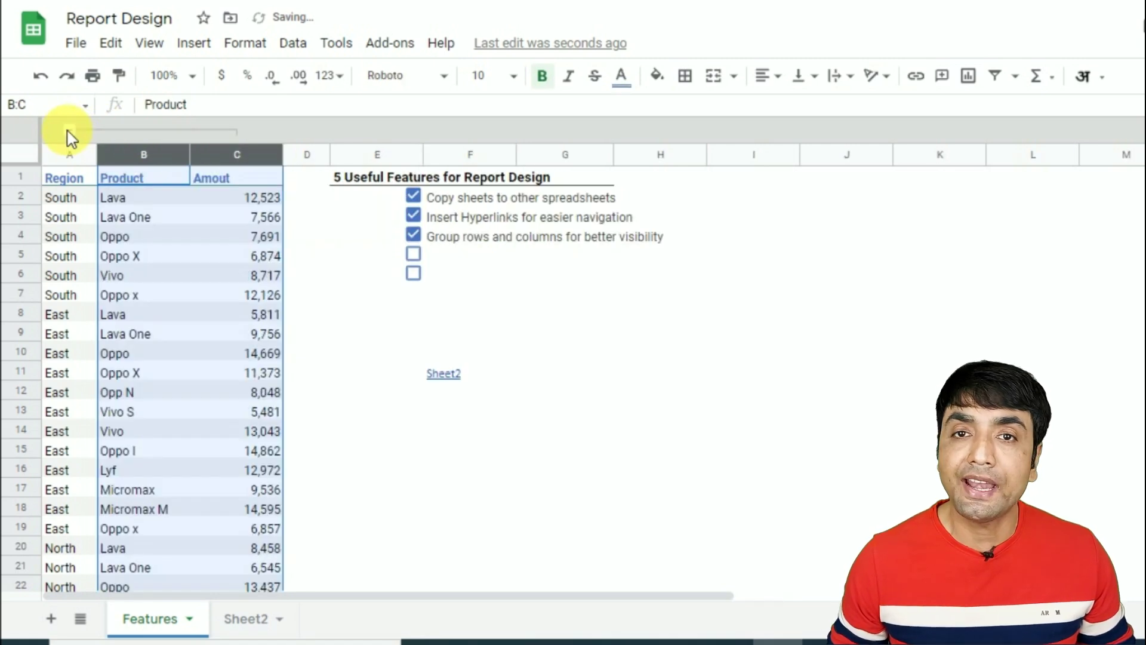
pyautogui.click(67, 131)
pyautogui.click(67, 131)
pyautogui.click(66, 130)
pyautogui.click(67, 131)
pyautogui.click(67, 131)
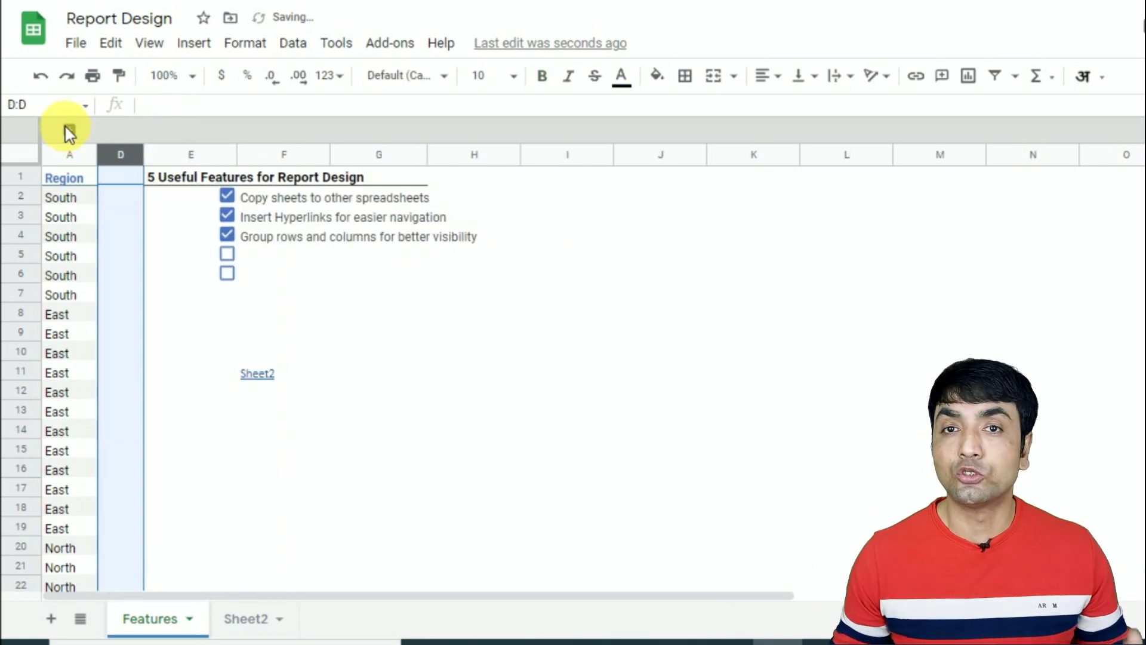
pyautogui.click(67, 130)
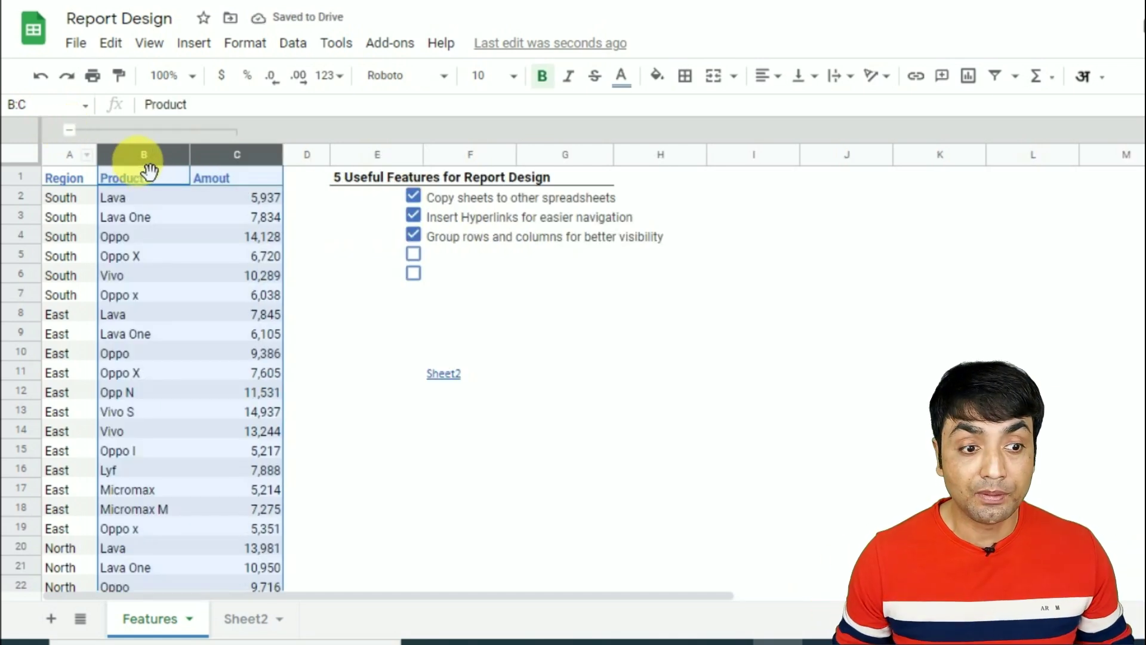
pyautogui.click(21, 255)
pyautogui.press('Down')
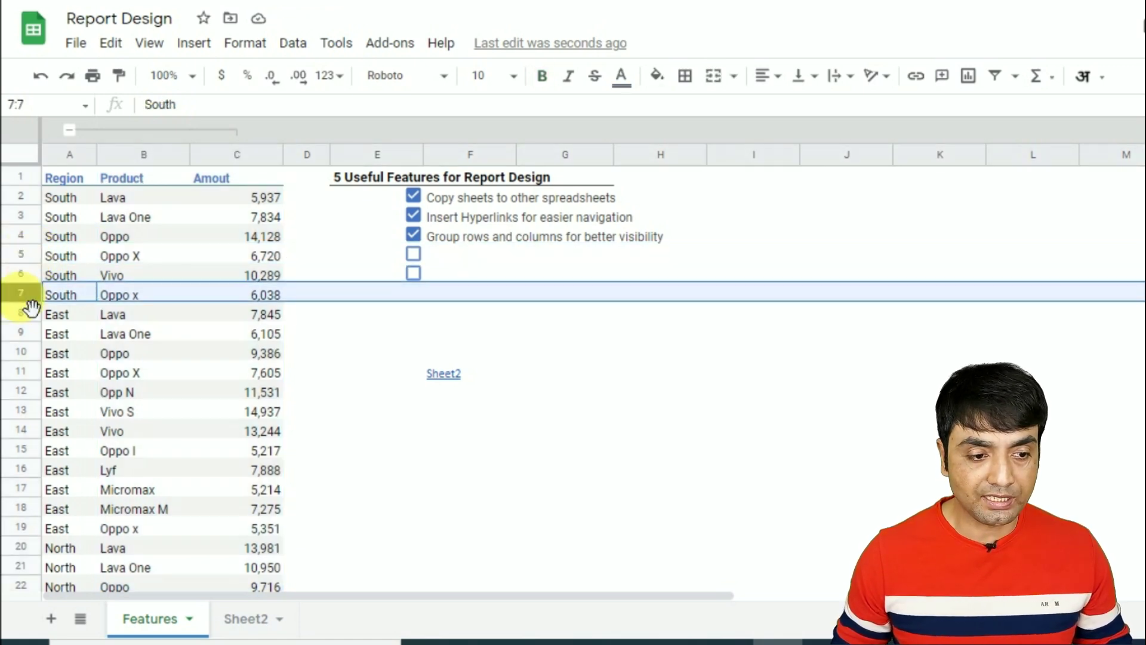
# - Group rows 7–12 of the sales table
pyautogui.moveTo(21, 292); pyautogui.dragTo(21, 392)
pyautogui.rightClick(26, 332)
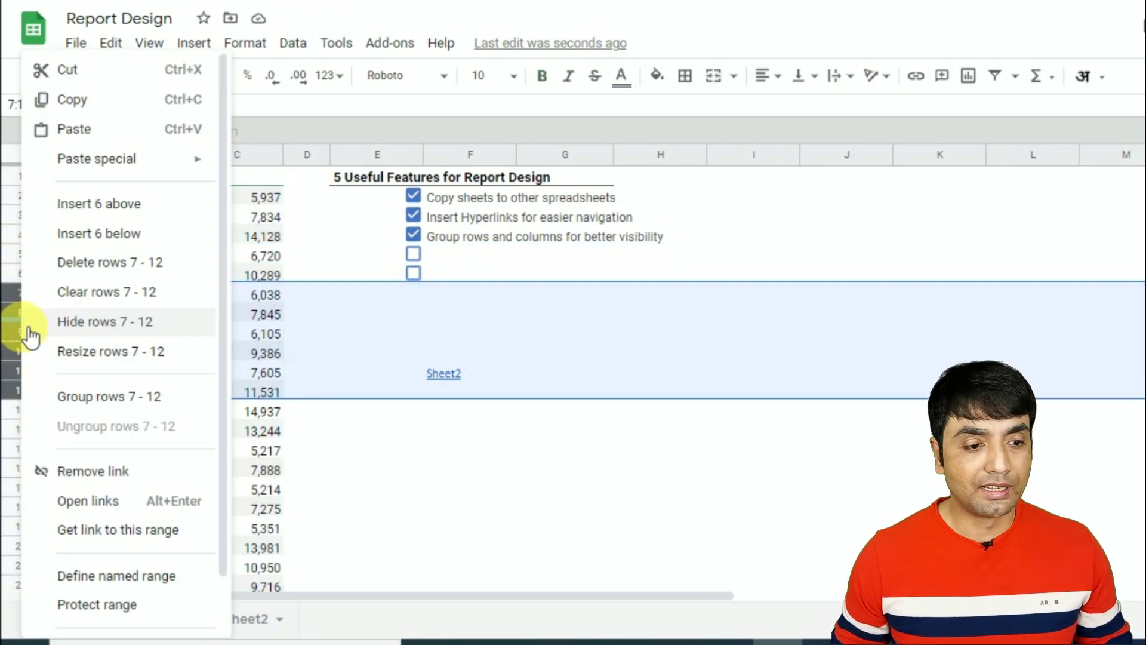
pyautogui.click(87, 394)
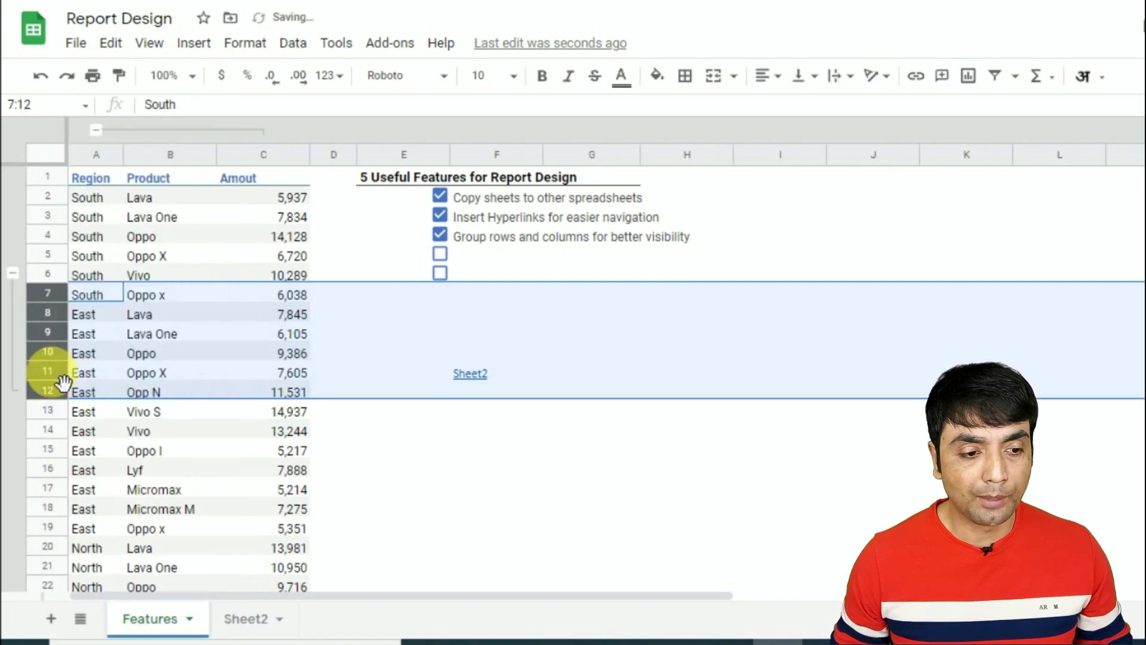
# - Collapse and expand the row 7–12 group, then tick the fourth checklist item
pyautogui.click(12, 275)
pyautogui.click(12, 274)
pyautogui.click(12, 274)
pyautogui.click(12, 275)
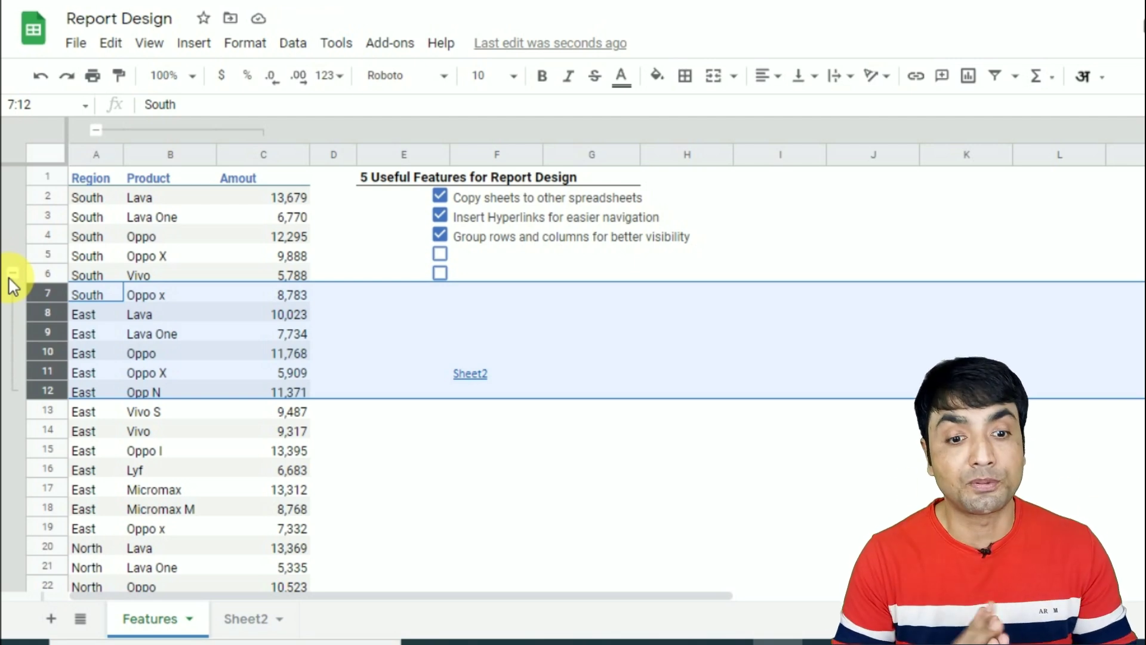
pyautogui.click(776, 165)
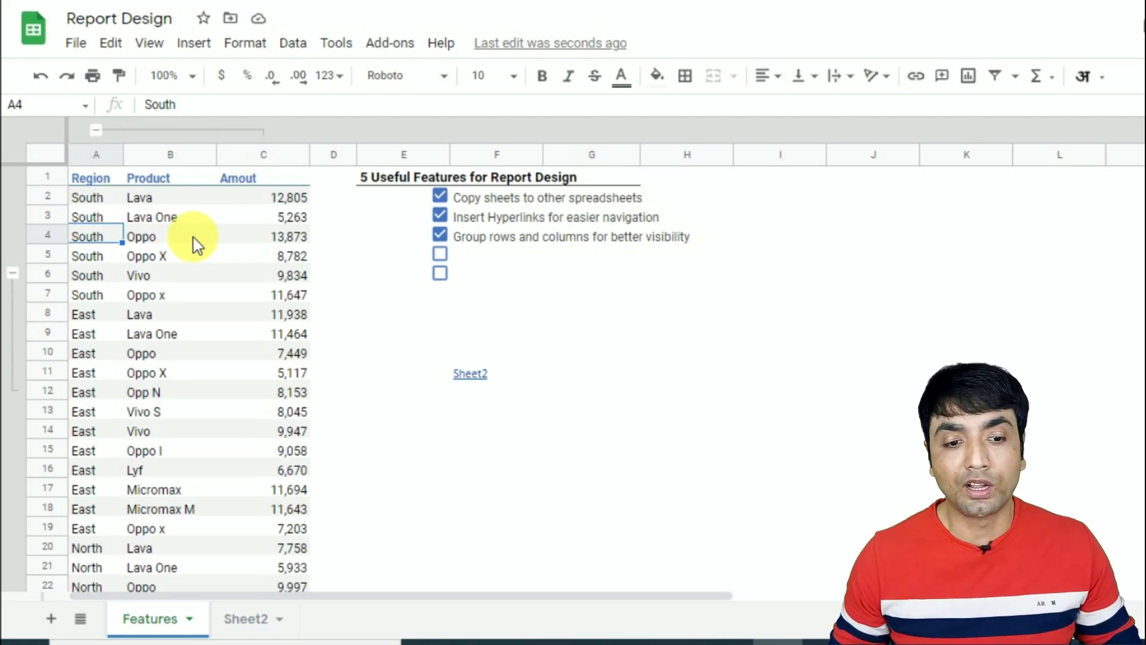
pyautogui.click(440, 254)
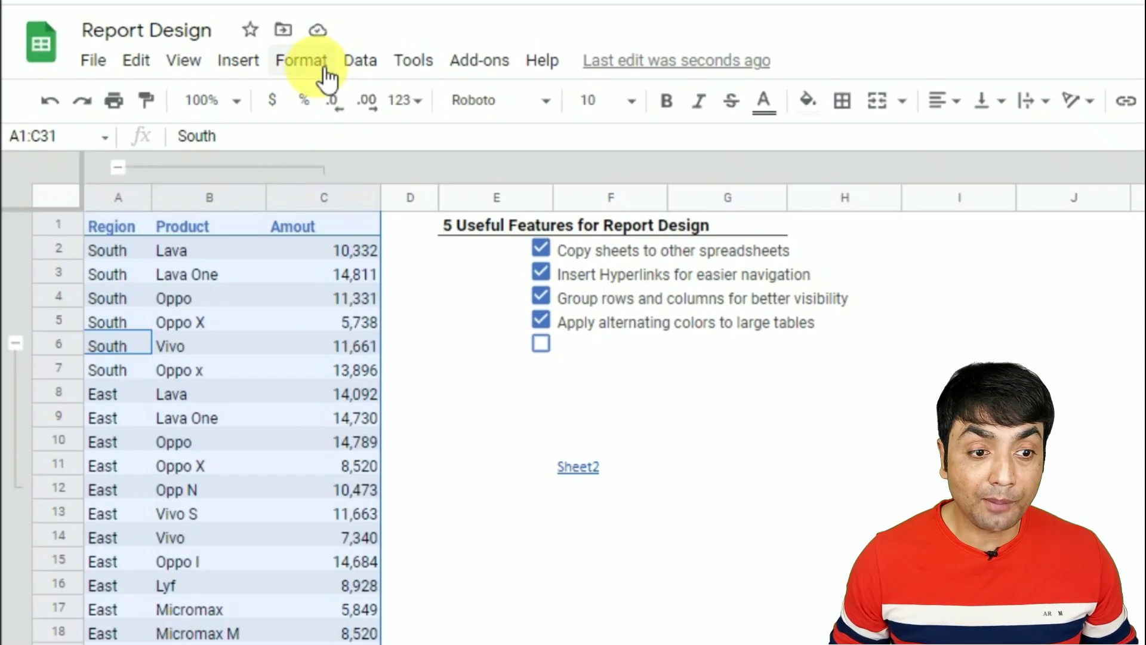
# - Apply alternating colours to the A1:C31 sales table and reopen its alternating colours settings
pyautogui.click(245, 43)
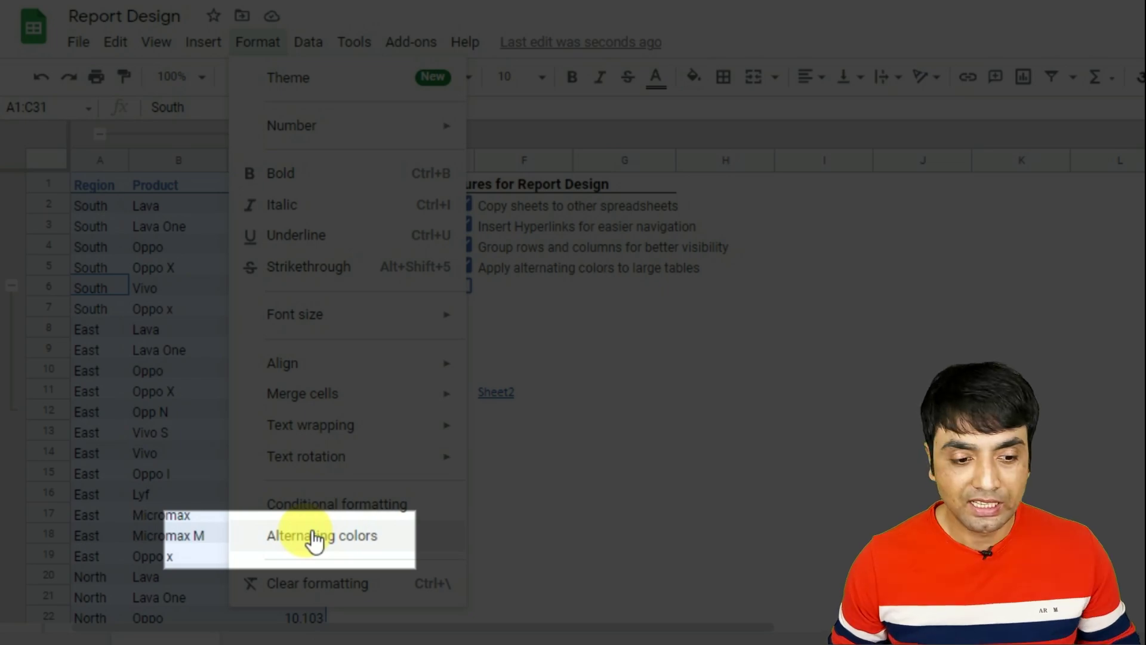
pyautogui.click(447, 536)
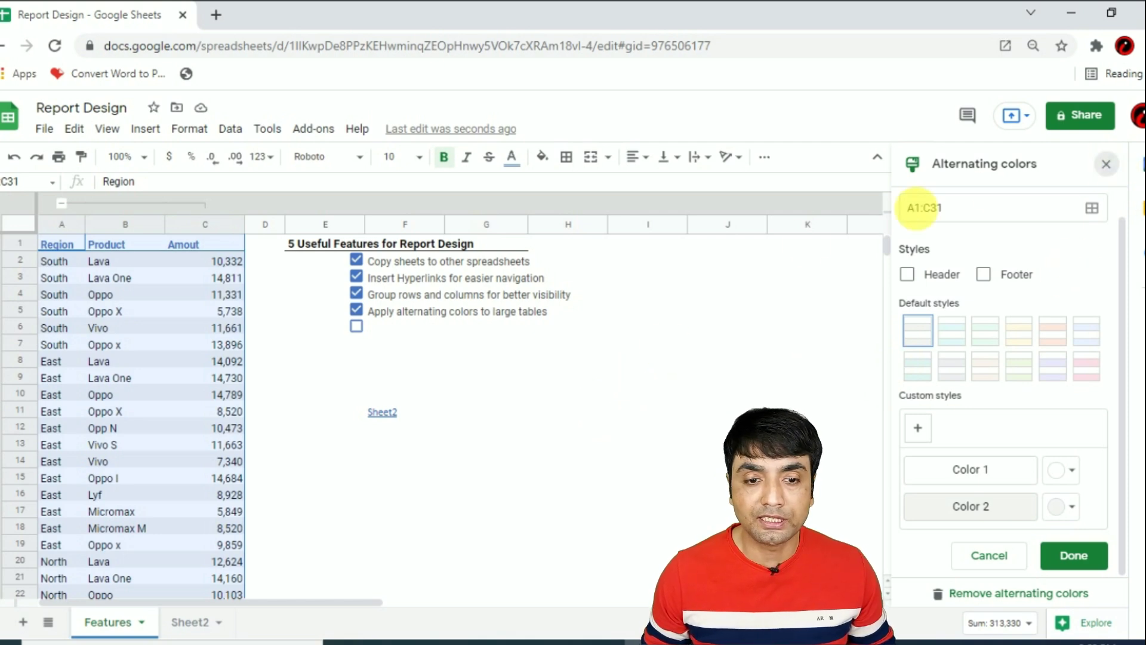
pyautogui.click(1106, 164)
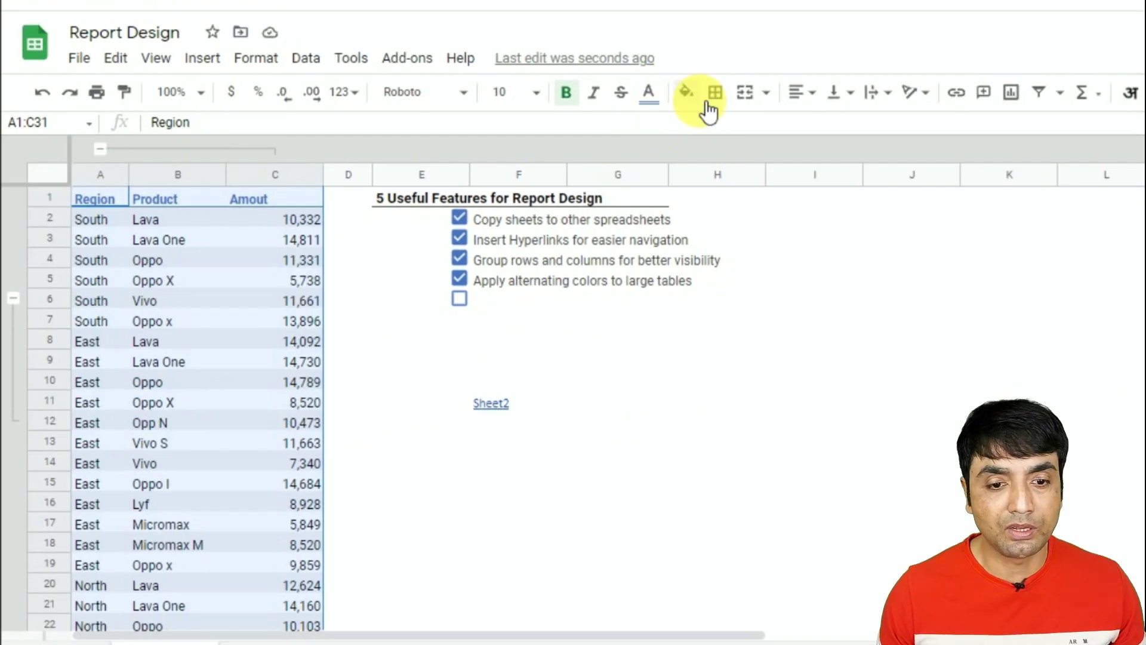
pyautogui.click(695, 97)
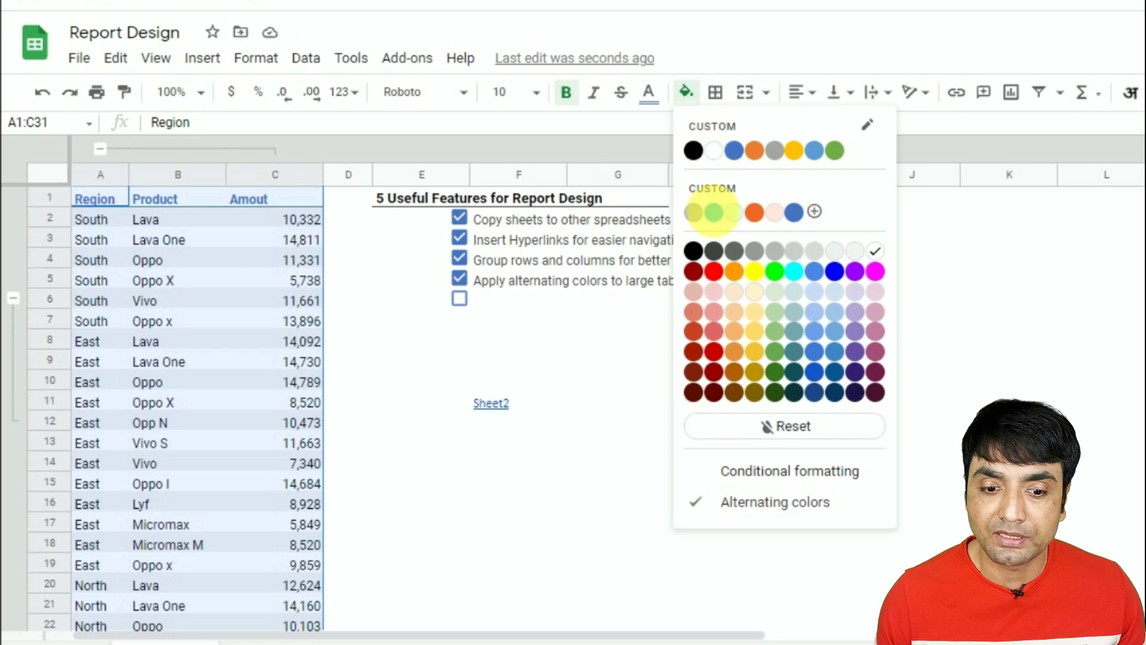
pyautogui.click(767, 504)
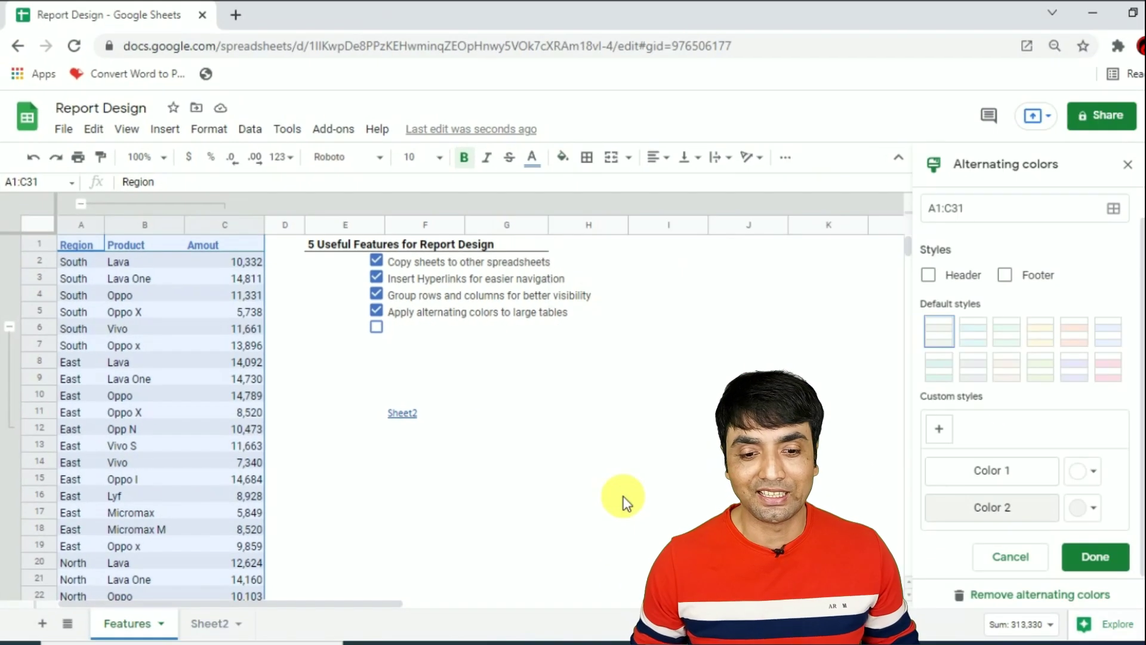
# - Add a header colour, try yellow, orange and pink banding, settle on teal, and tick 'Define your theme'
pyautogui.click(937, 276)
pyautogui.click(1040, 330)
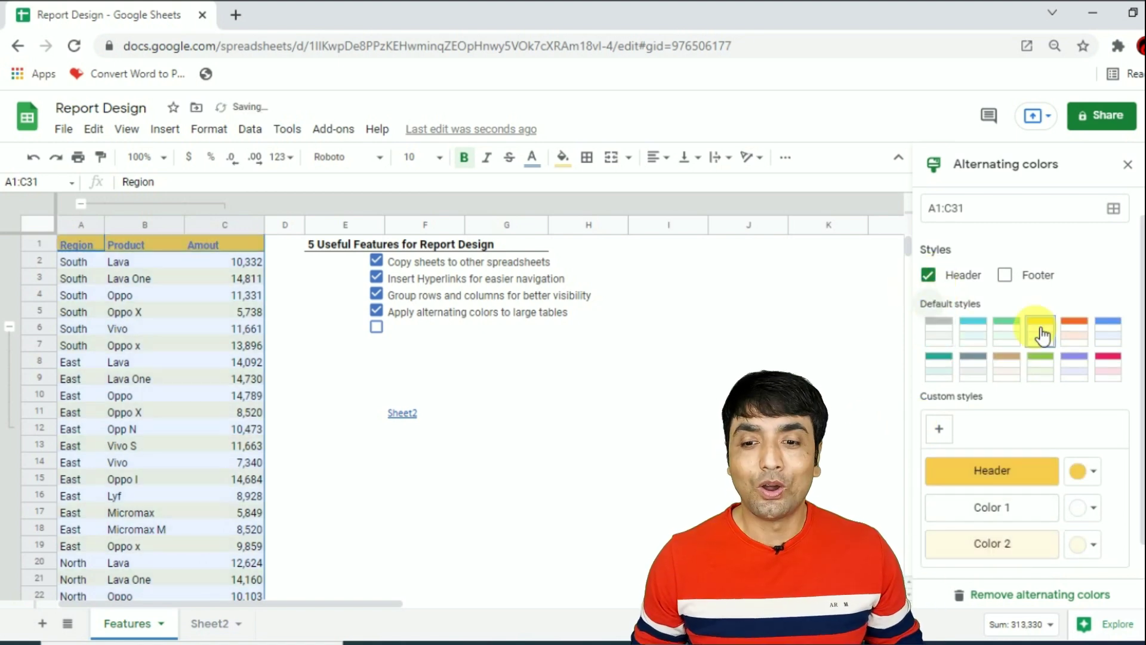
pyautogui.click(1091, 336)
pyautogui.click(1107, 365)
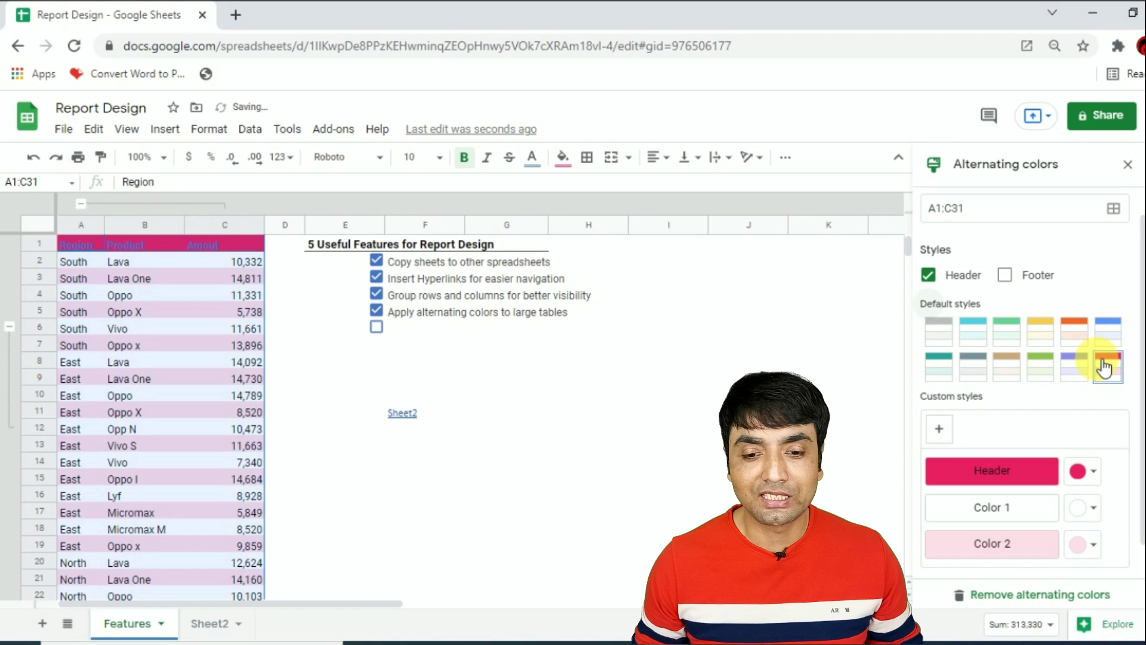
pyautogui.click(937, 365)
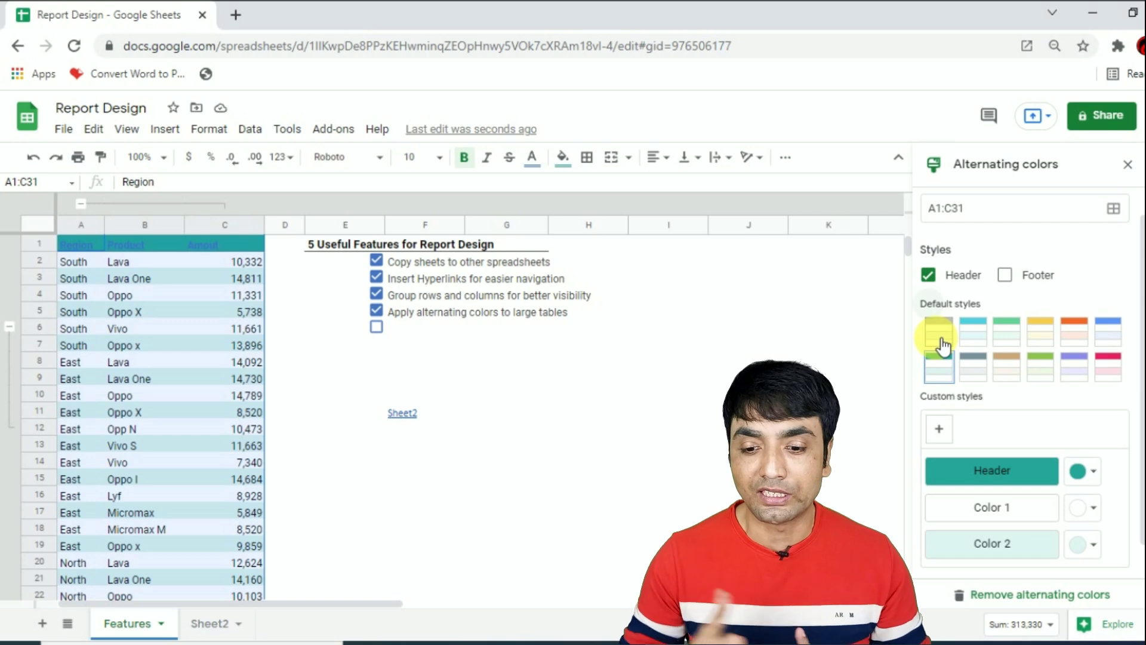
pyautogui.scroll(-1, 1033, 501)
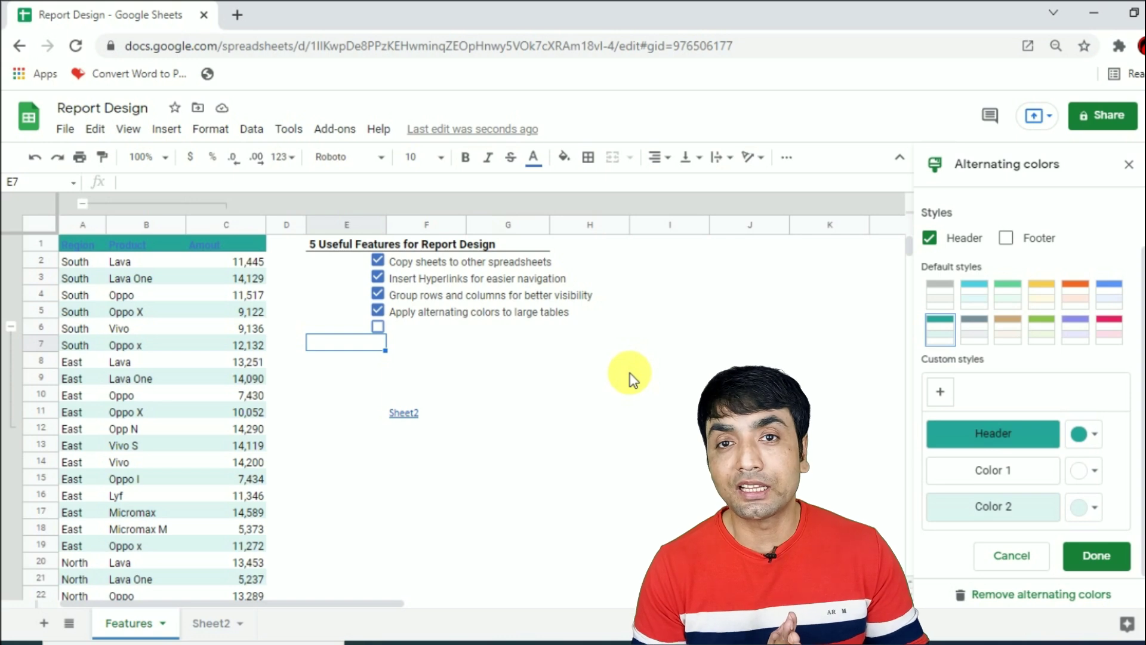
pyautogui.click(377, 325)
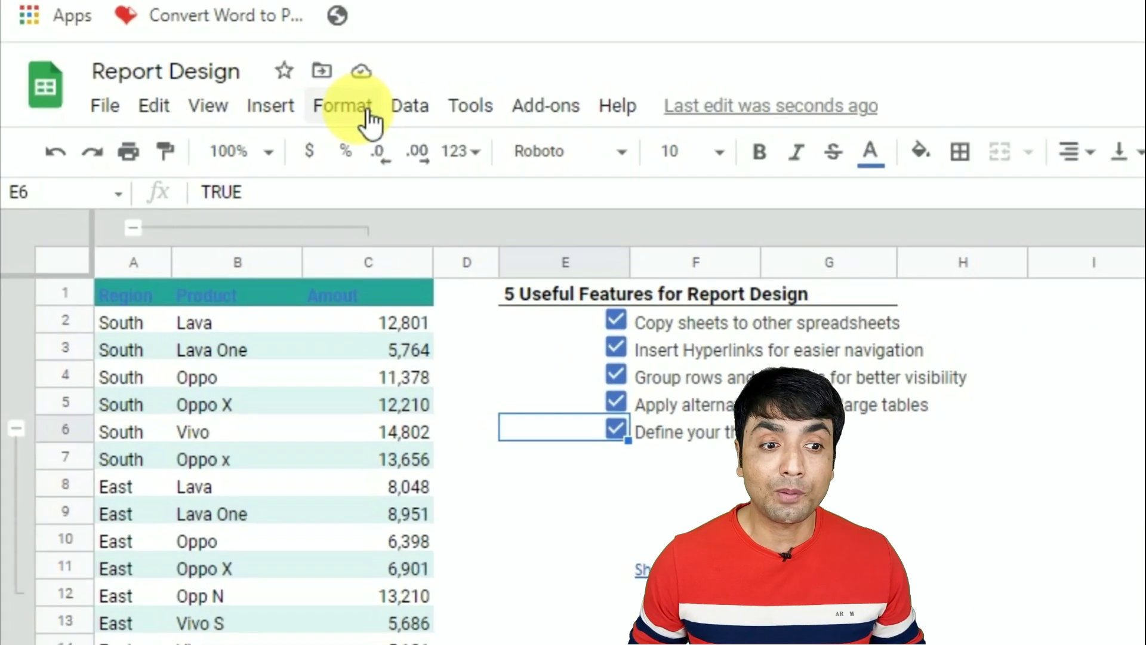
# - Try the Groovy, Cozy and Energetic themes, then apply Momentum to the spreadsheet
pyautogui.click(367, 113)
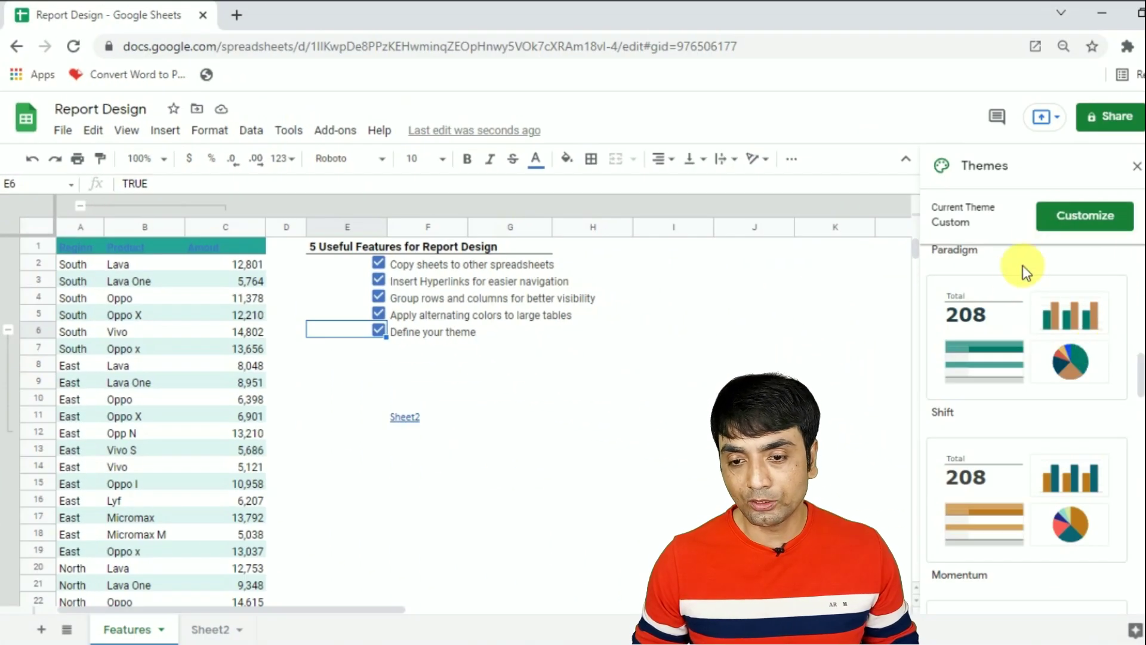
pyautogui.scroll(-5, 1016, 370)
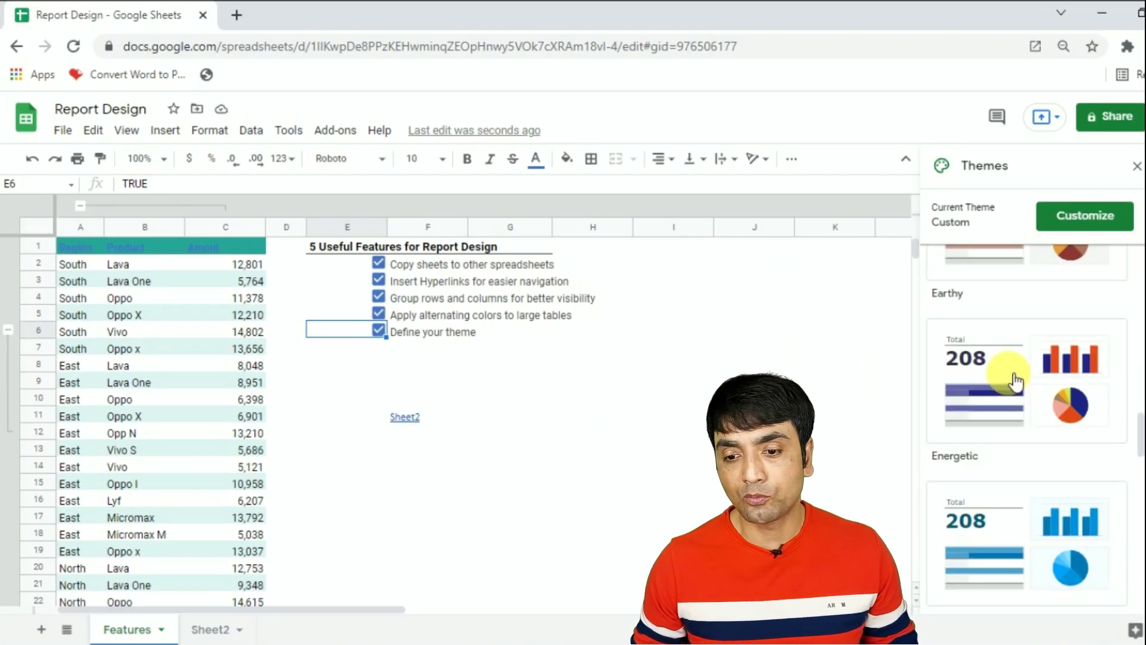
pyautogui.scroll(-2, 1016, 380)
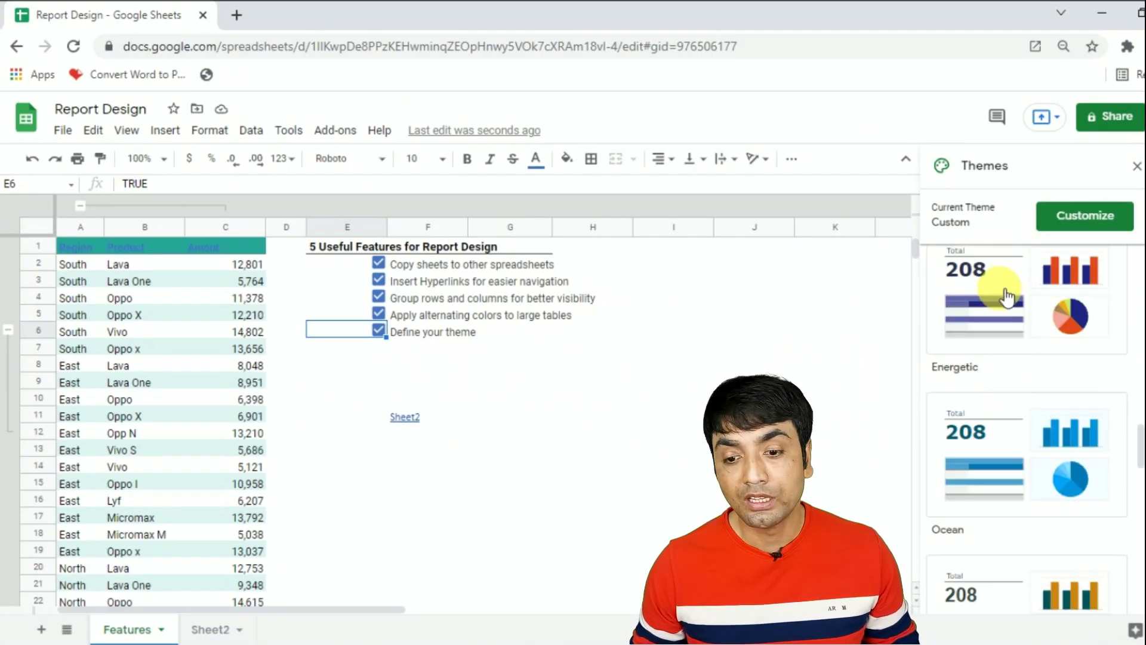
pyautogui.scroll(-4, 1007, 297)
pyautogui.click(1002, 515)
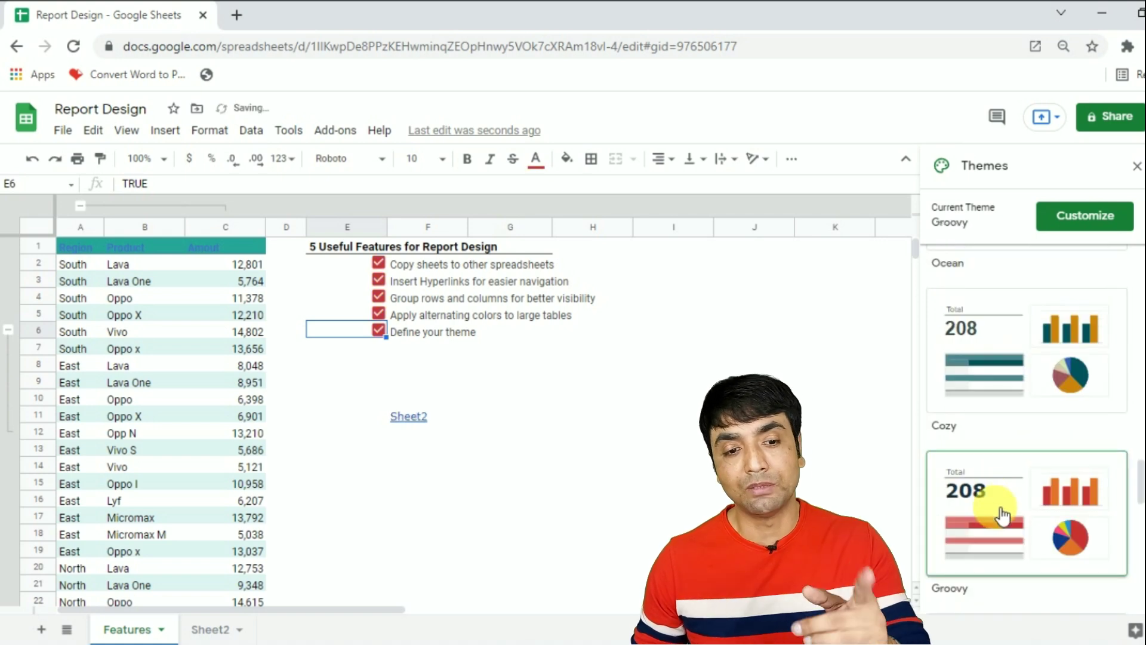
pyautogui.click(1008, 371)
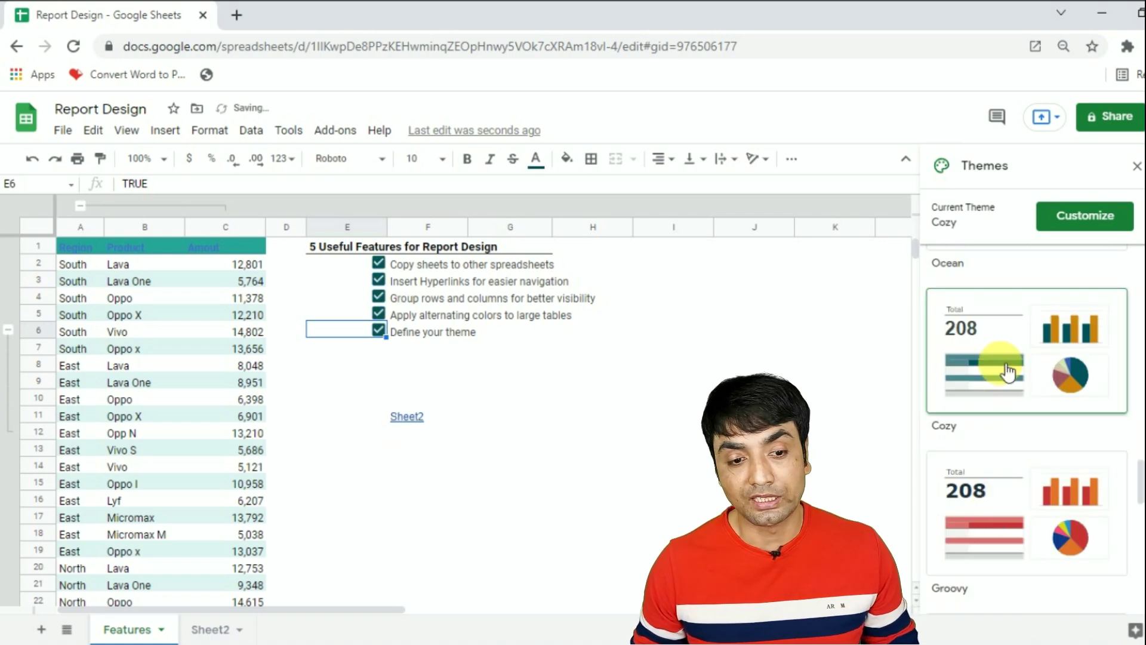
pyautogui.scroll(5, 1007, 372)
pyautogui.click(987, 394)
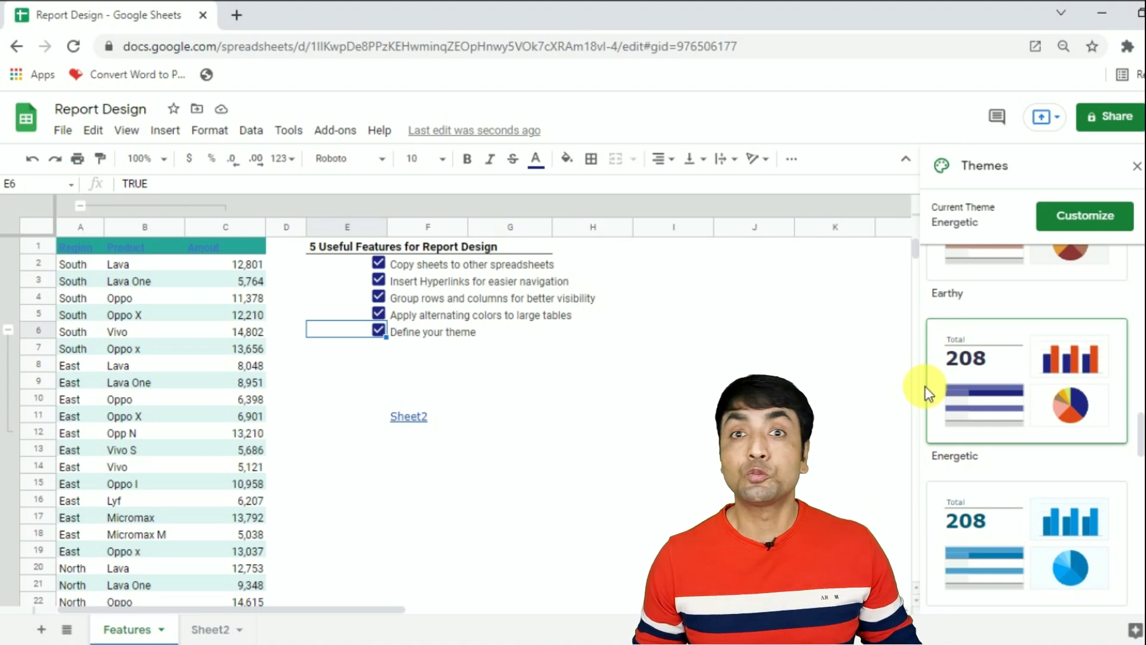
pyautogui.scroll(4, 925, 385)
pyautogui.click(988, 343)
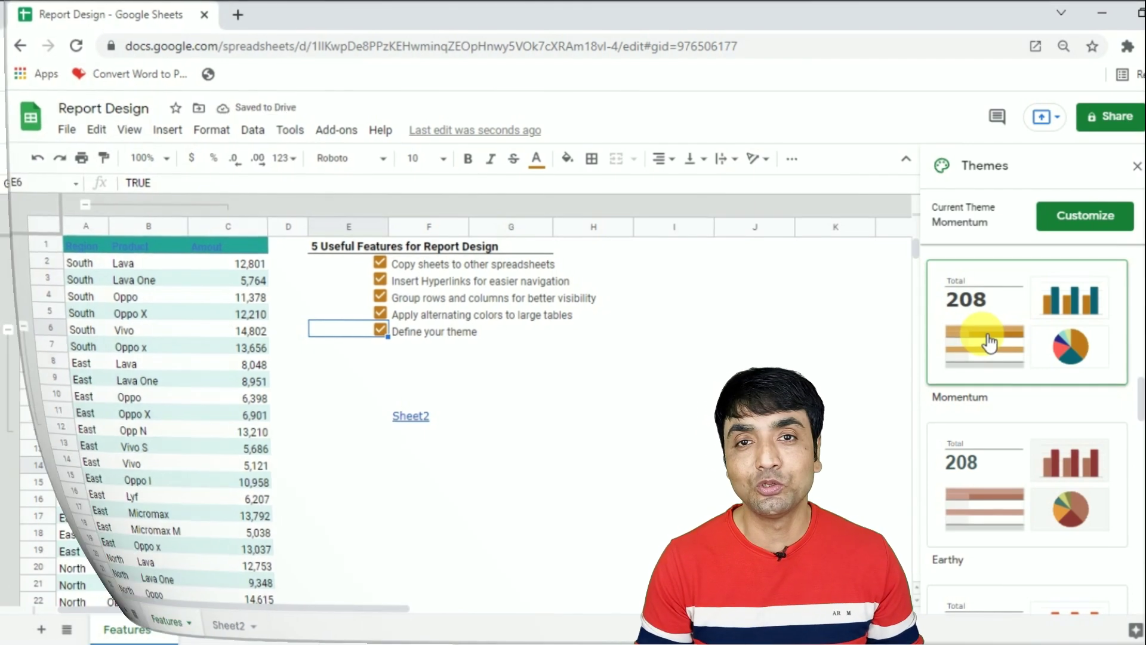
pyautogui.click(475, 470)
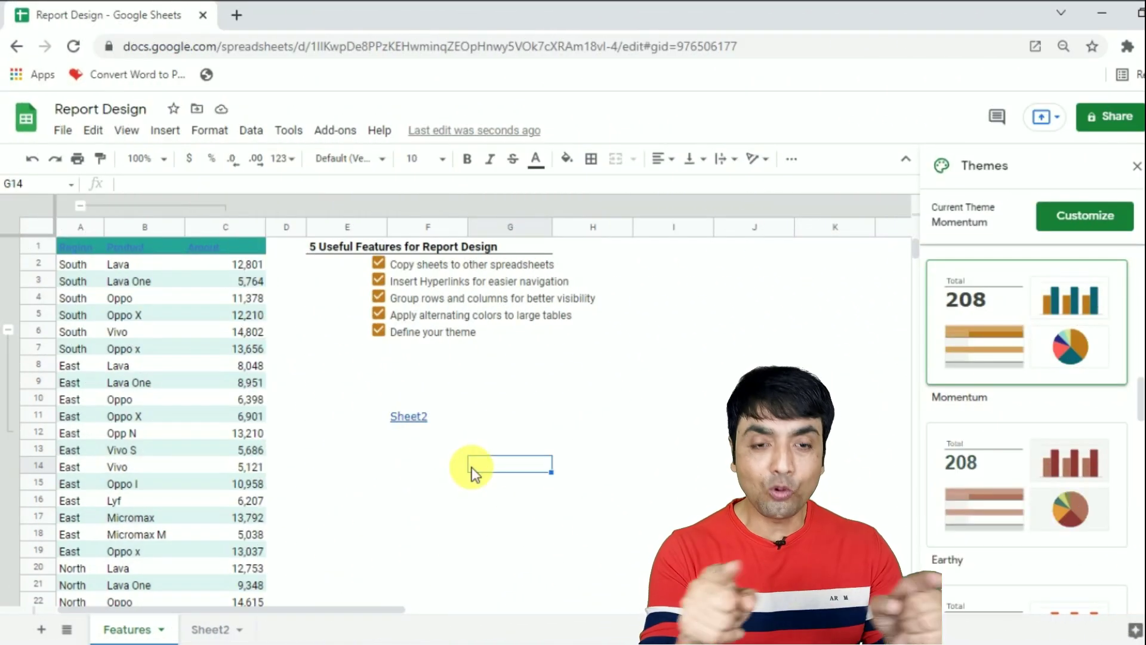